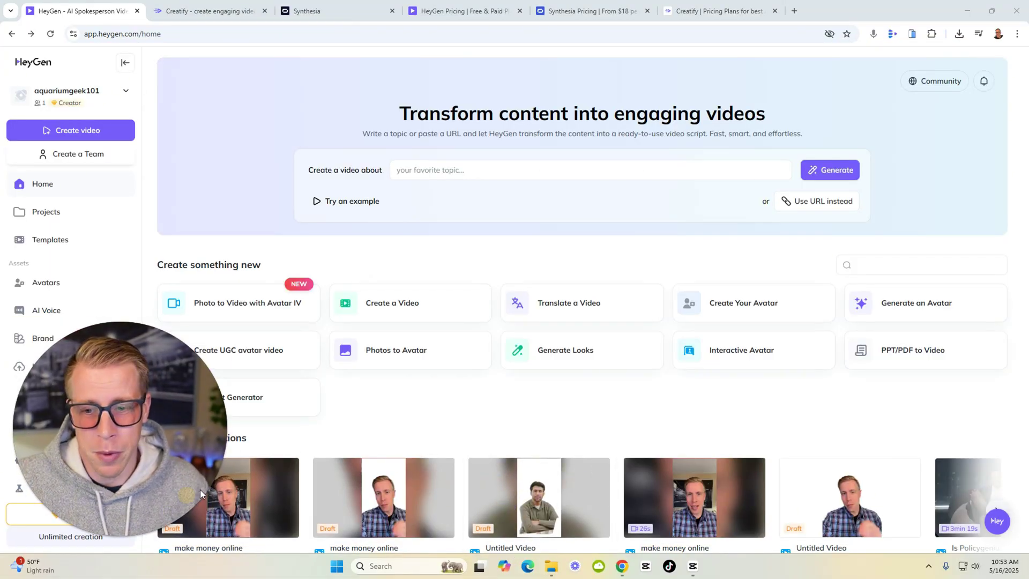
- Page through HeyGen's recent creations on the home page to reach the last items
drag(200, 490, 896, 247)
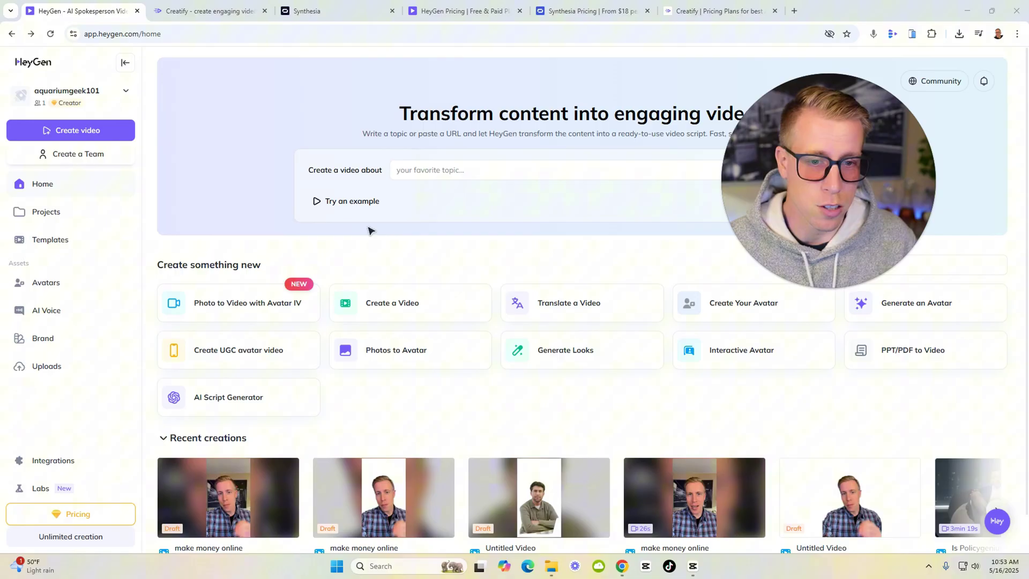
scroll(328, 259, down, 1)
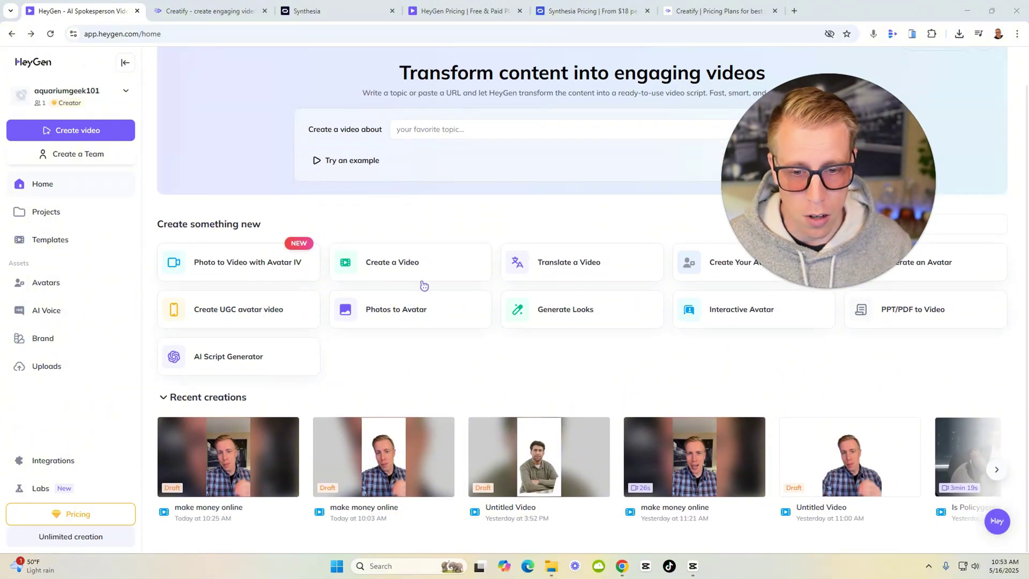
click(997, 470)
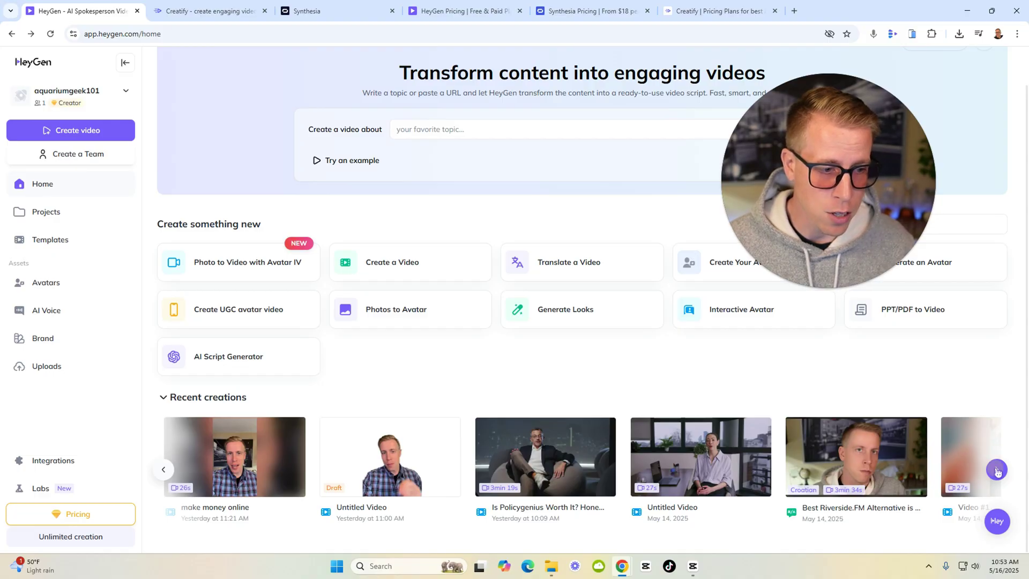
click(997, 470)
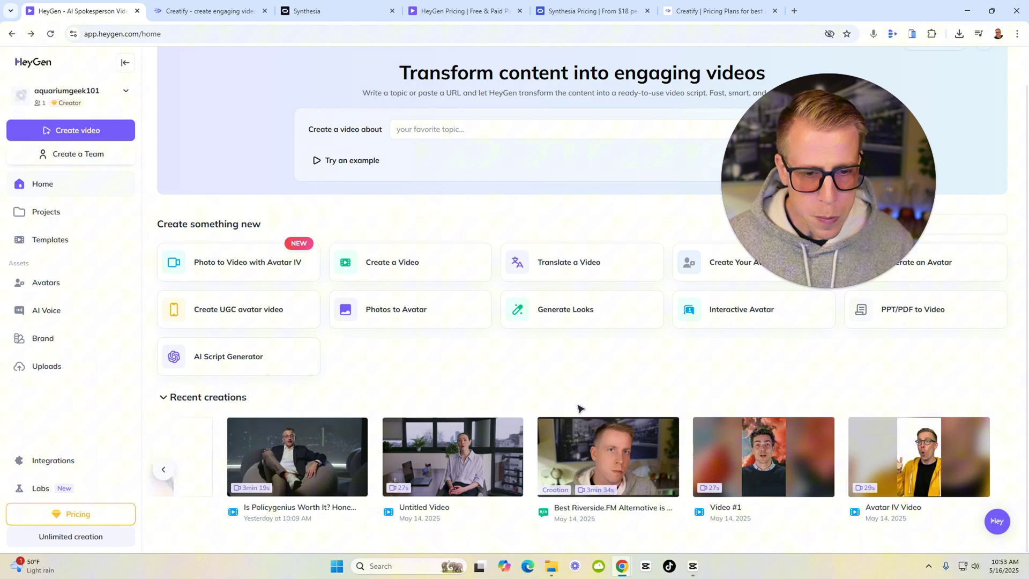
- Open Video #1 and watch its avatar clip partway through
click(799, 482)
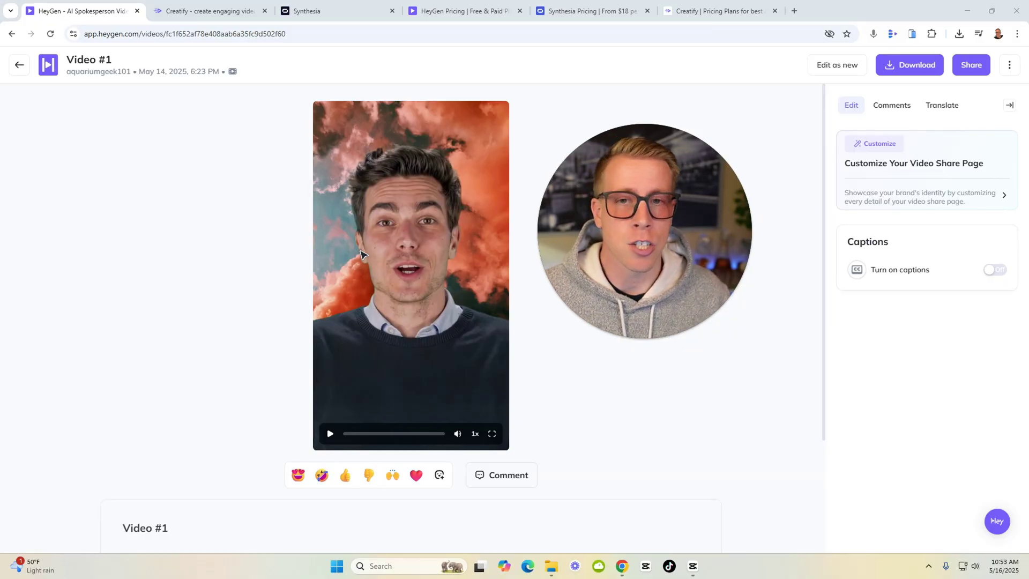
click(336, 440)
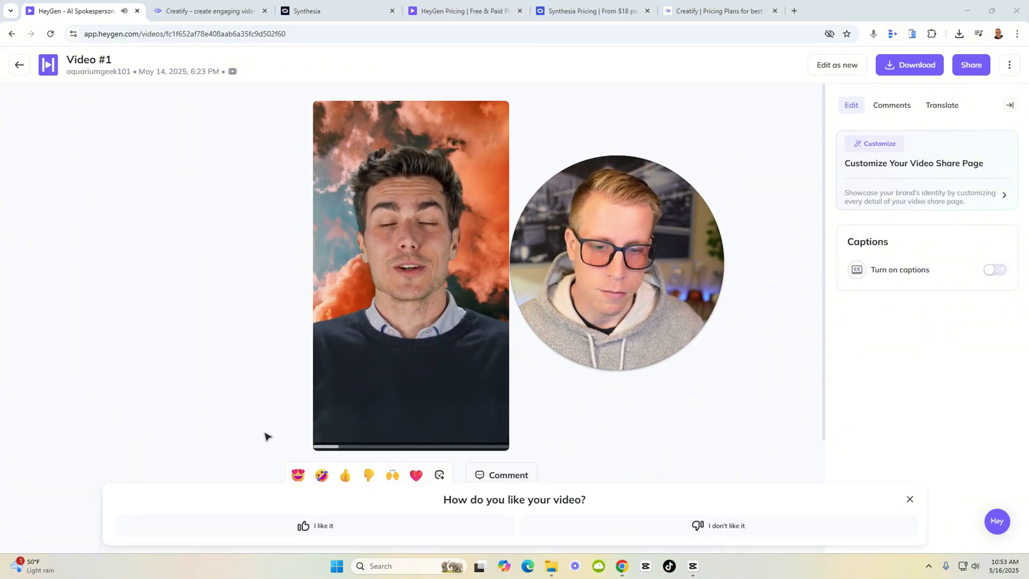
mouse_move(330, 444)
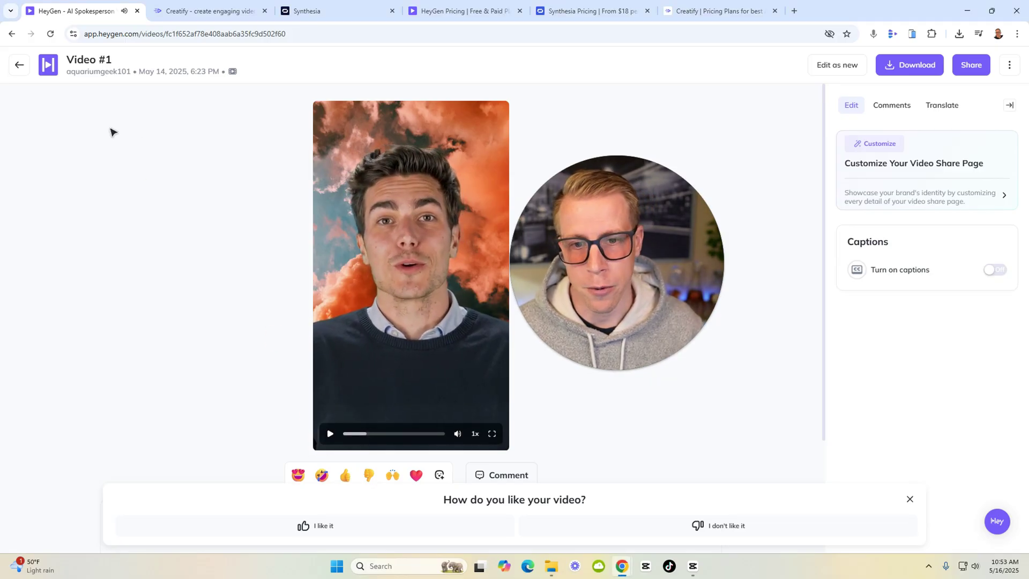
drag(666, 268, 686, 237)
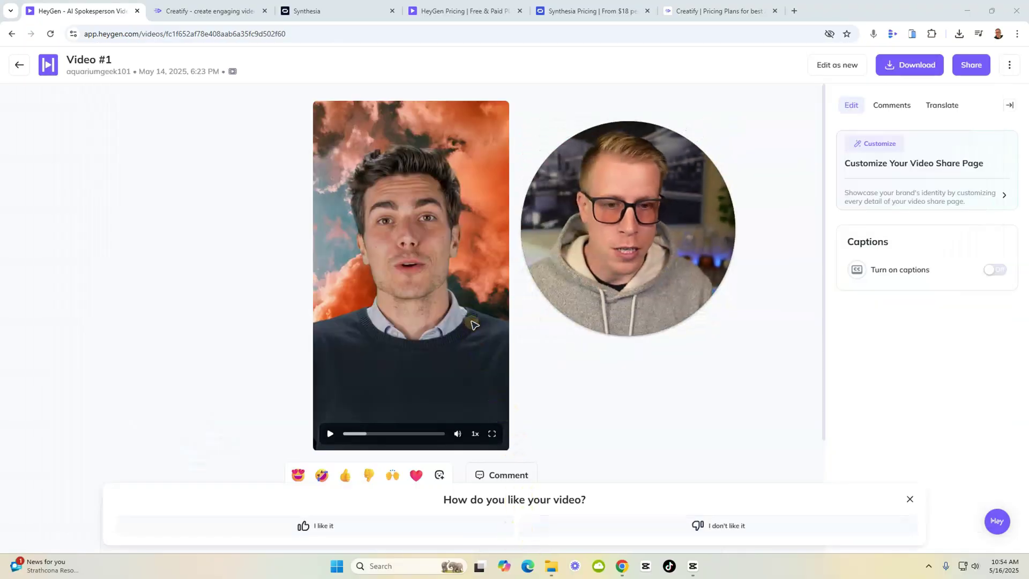
drag(627, 294, 641, 297)
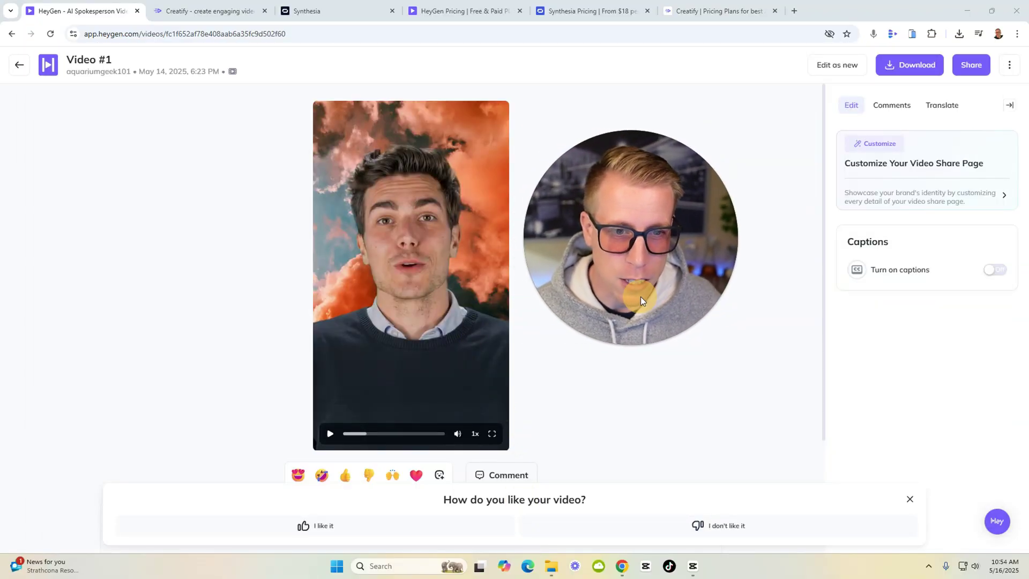
- Return home and open the 3:19 'Is Policygenius Worth It?' review video from recent creations
click(20, 66)
drag(633, 284, 810, 337)
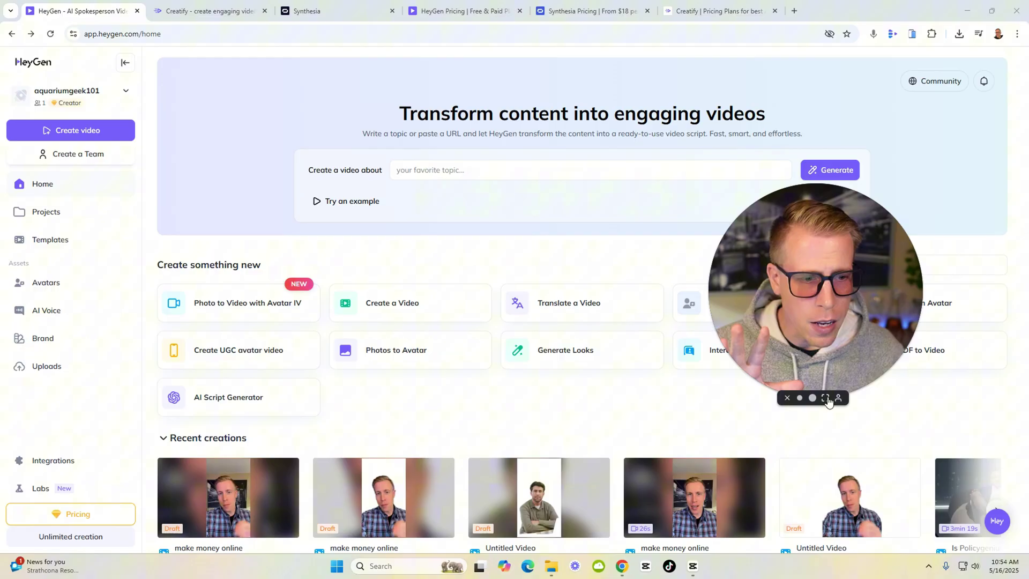
scroll(629, 423, down, 1)
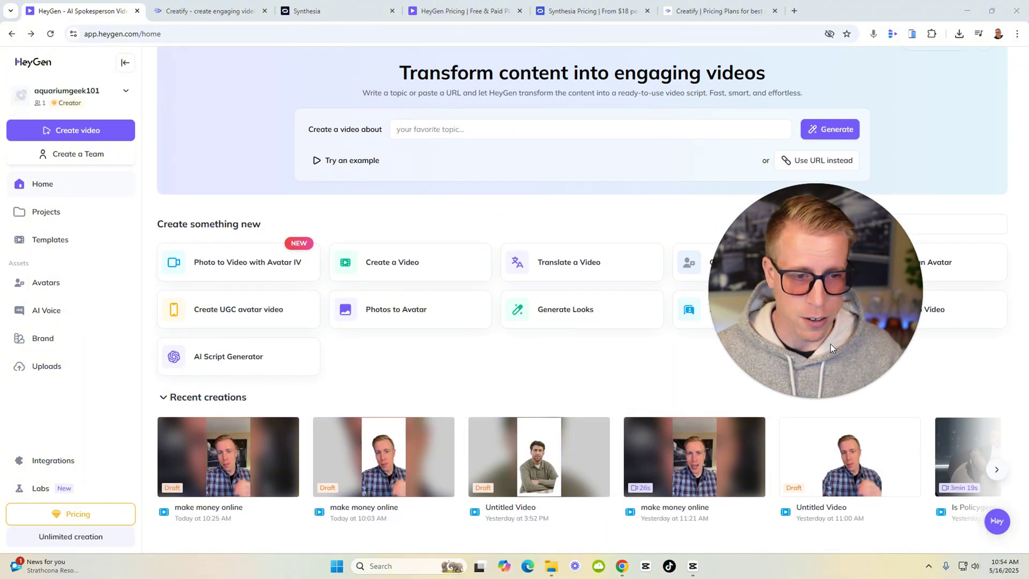
drag(831, 344, 877, 316)
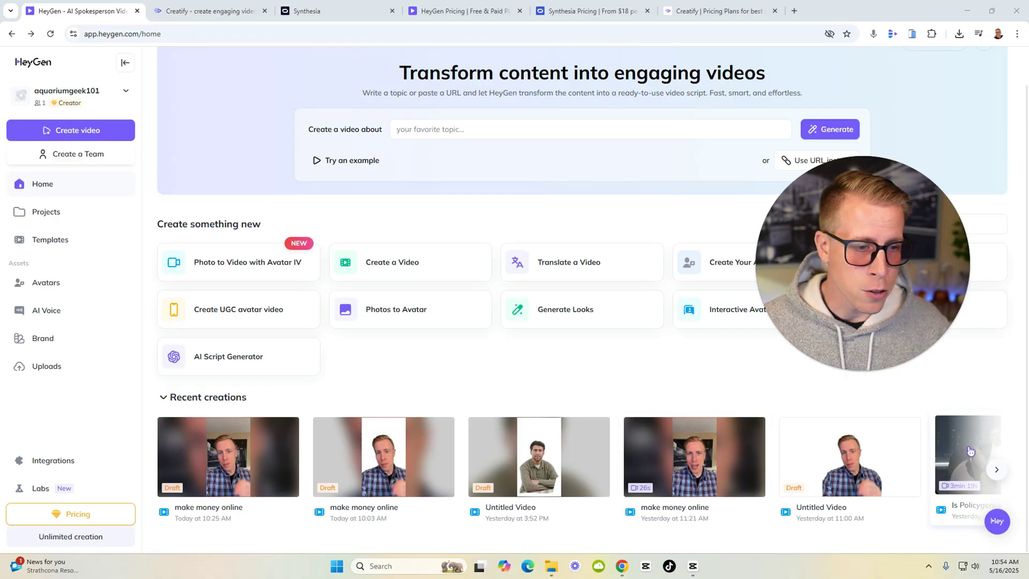
click(996, 469)
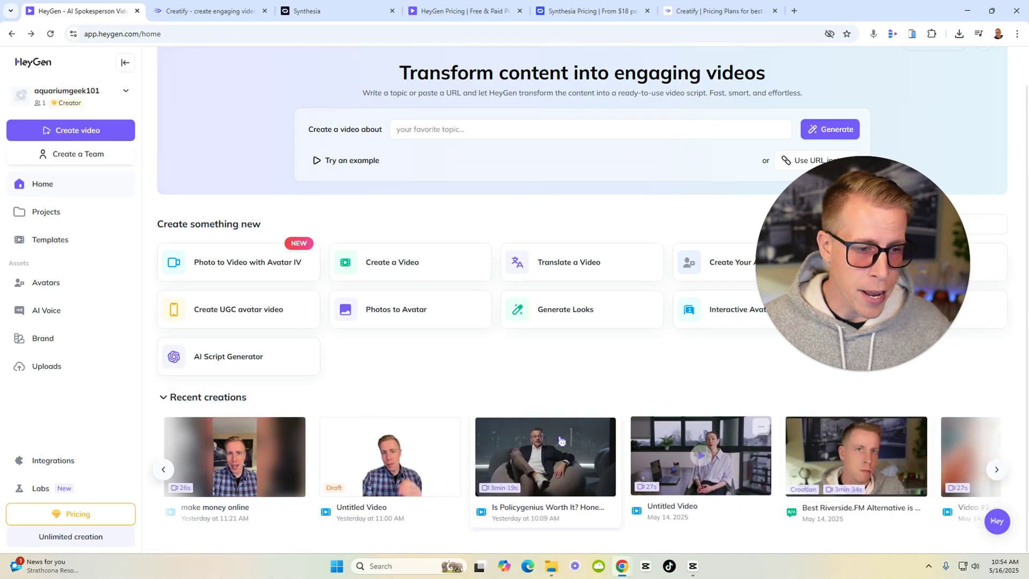
click(600, 479)
- Play the Policygenius review video for about 5 seconds
drag(813, 303, 728, 304)
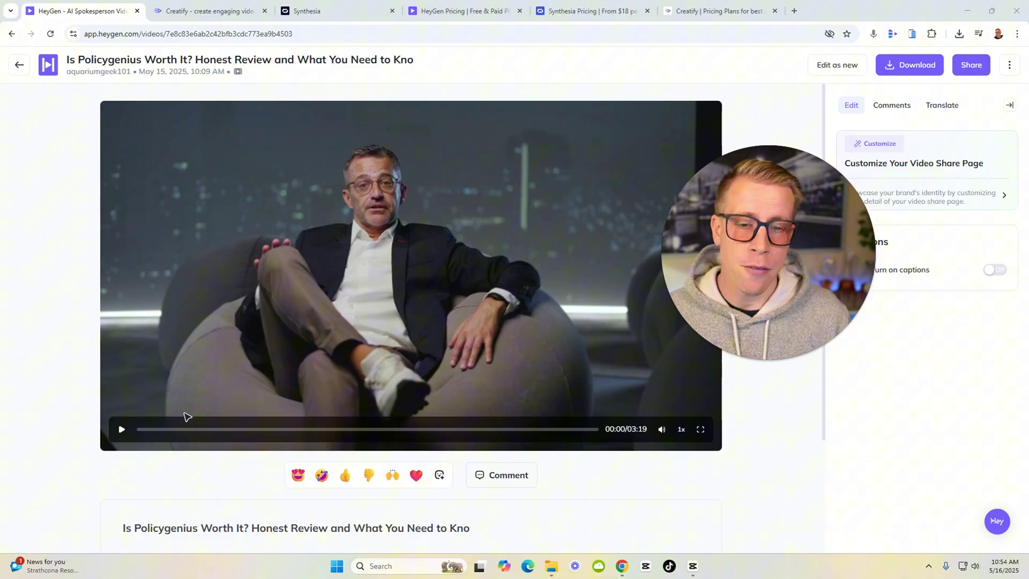
click(123, 431)
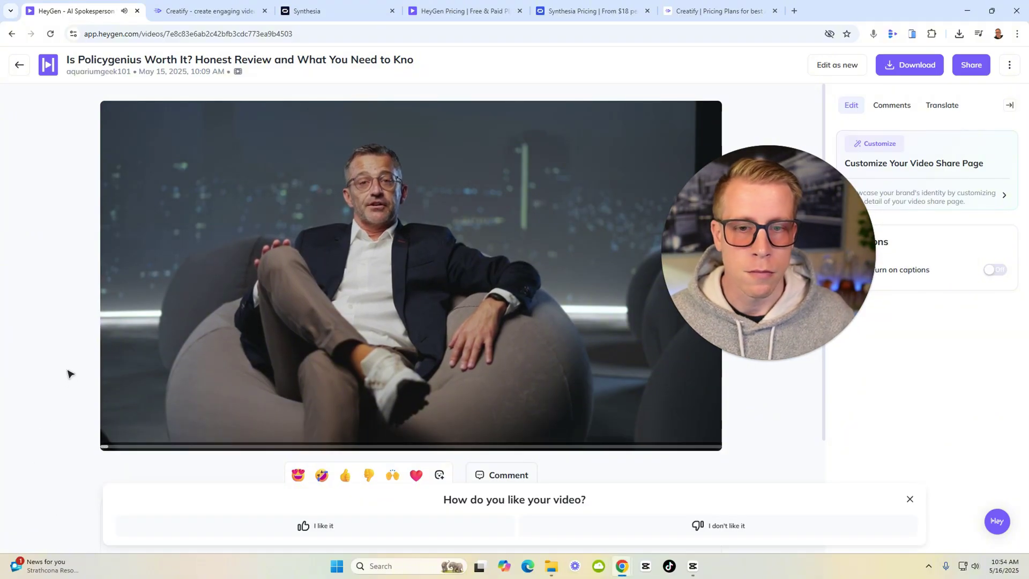
mouse_move(112, 440)
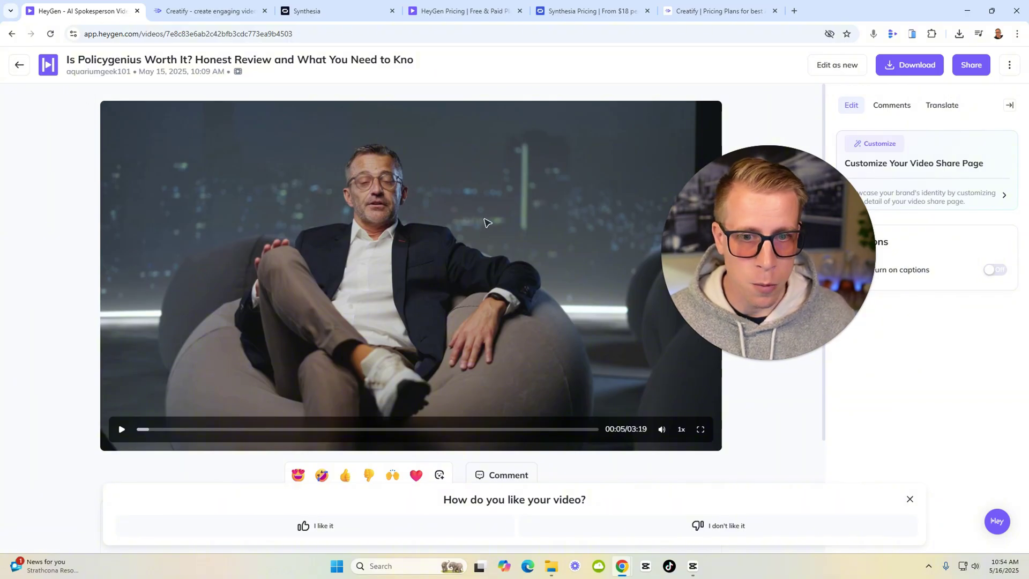
- Go back home and open the 26-second make money online video from yesterday at 11:21 AM
click(19, 65)
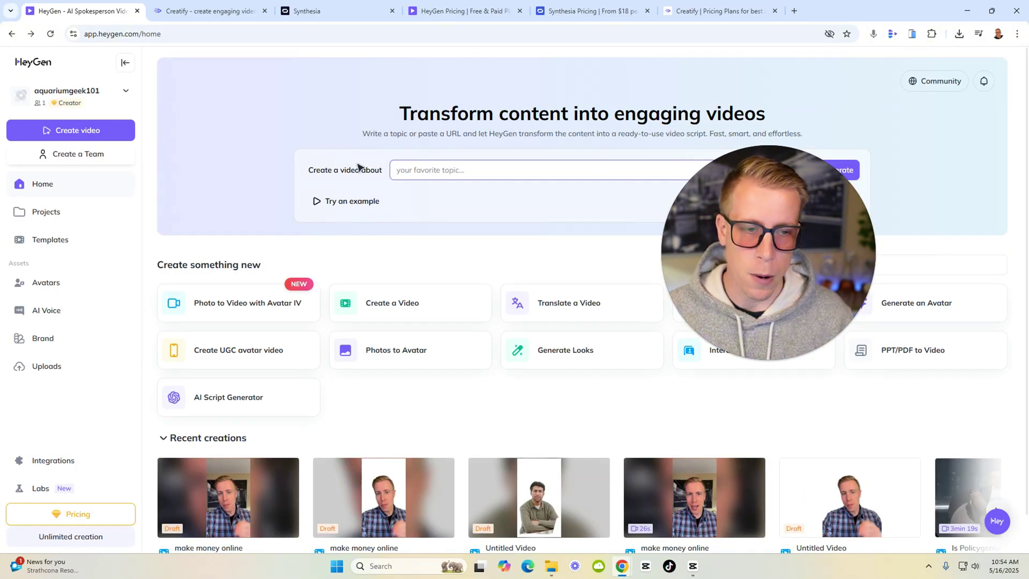
drag(744, 327, 720, 335)
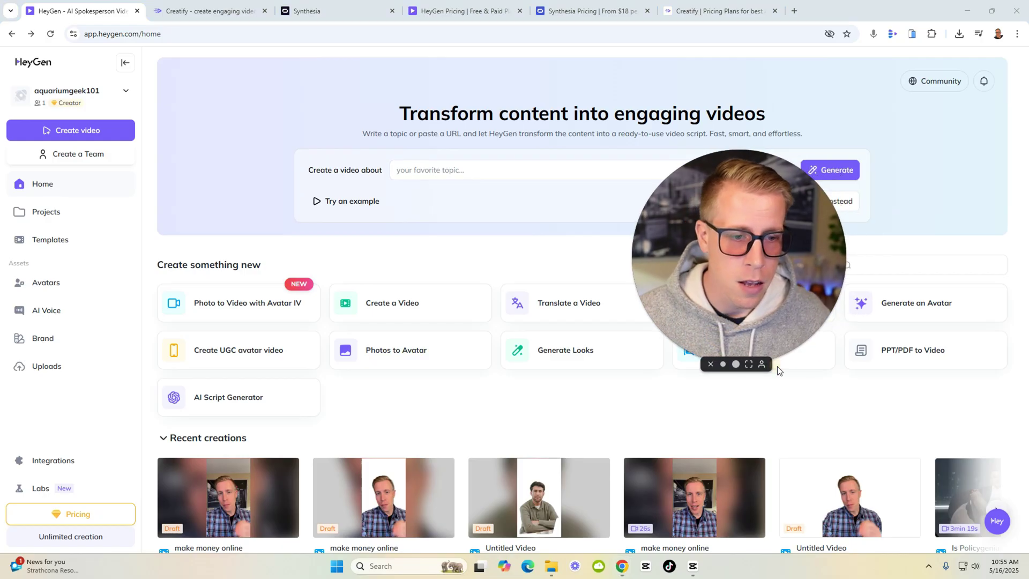
scroll(499, 395, down, 1)
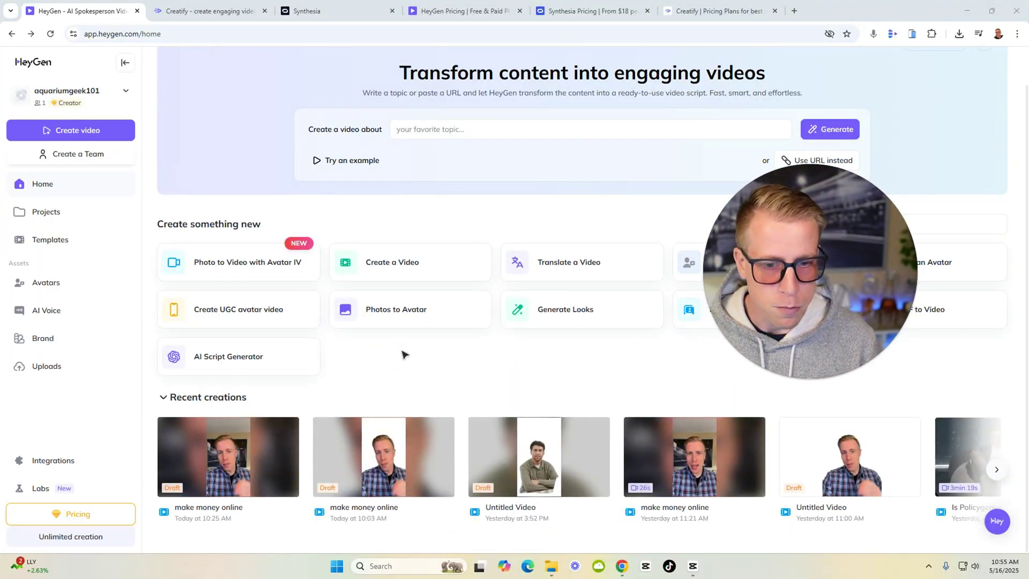
mouse_move(716, 453)
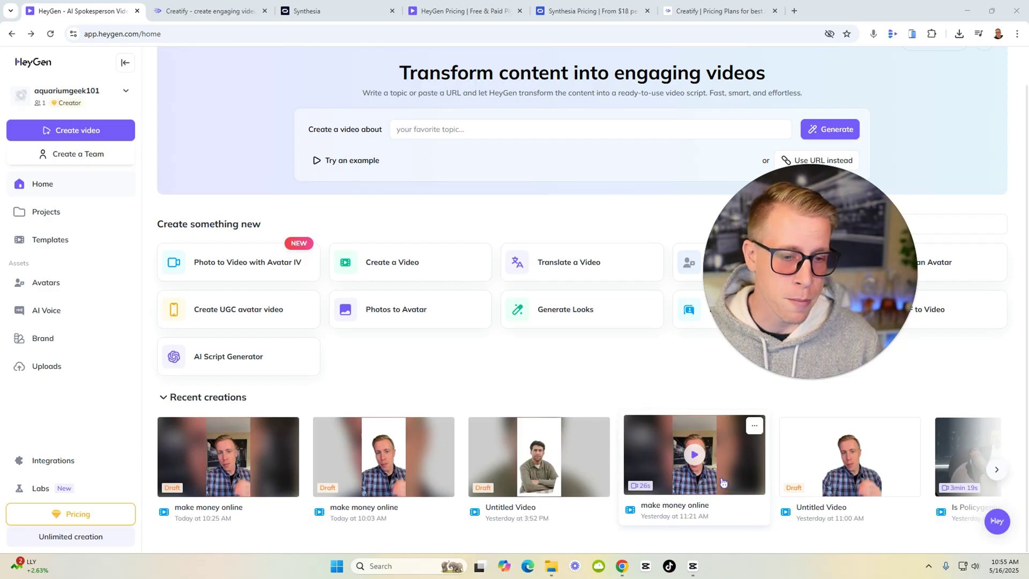
click(723, 482)
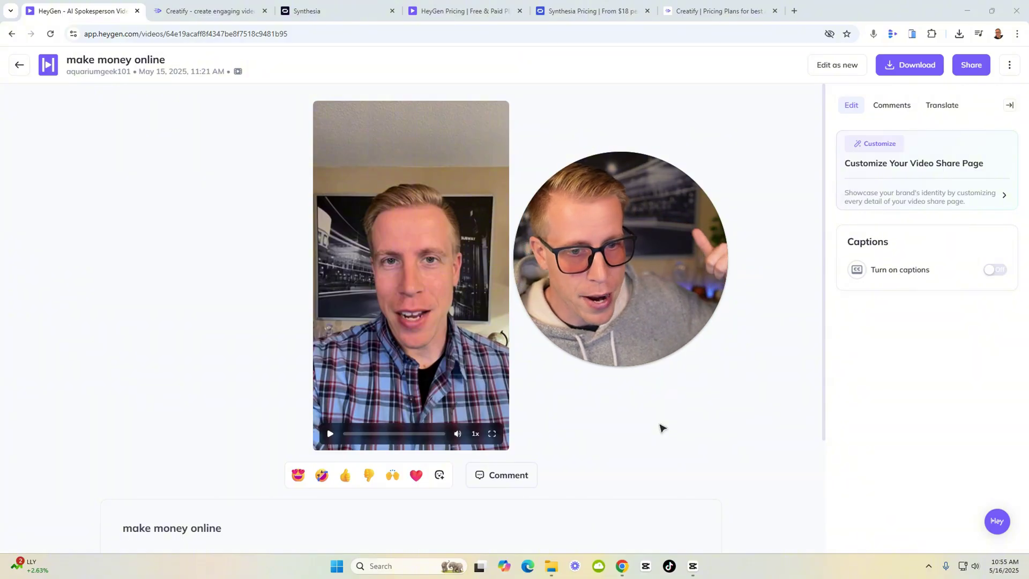
- Play and pause the make money online video, try Edit as new, then return home
click(332, 432)
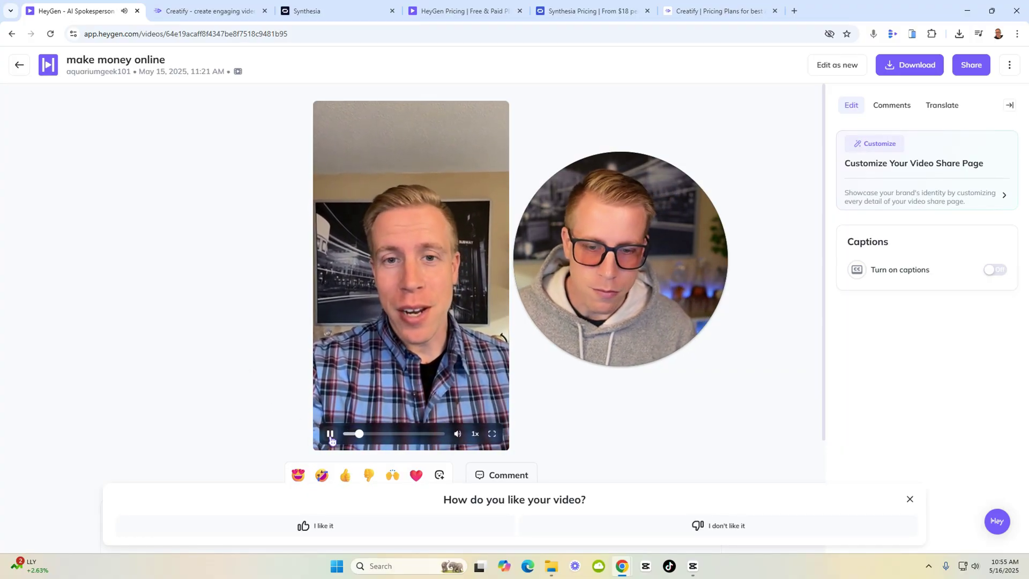
click(330, 436)
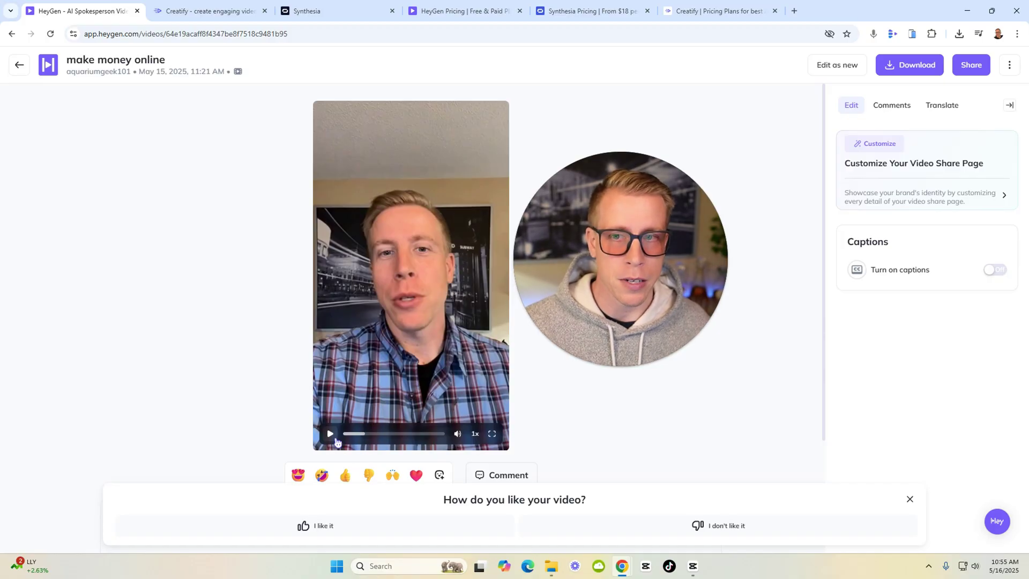
click(835, 67)
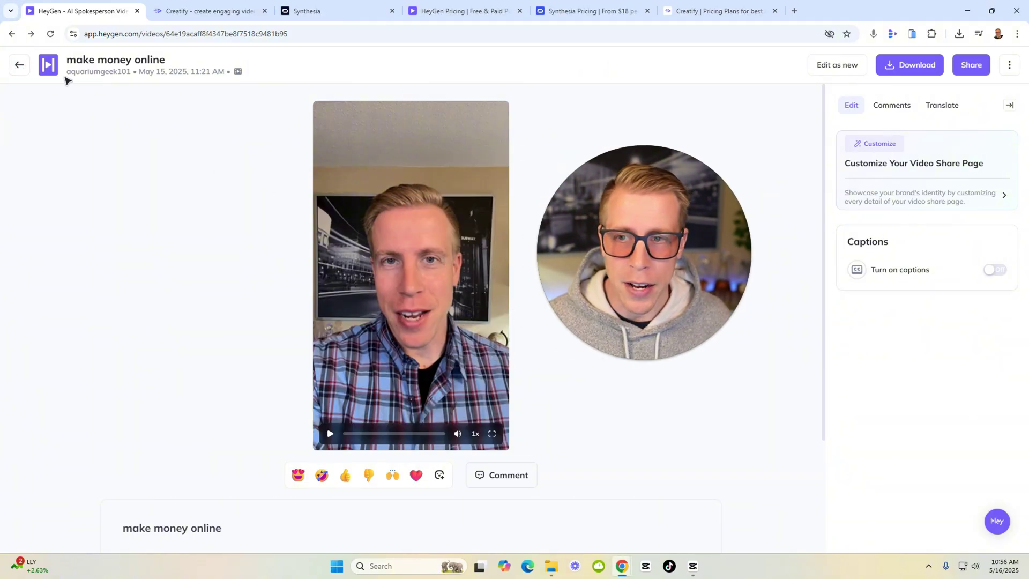
click(20, 66)
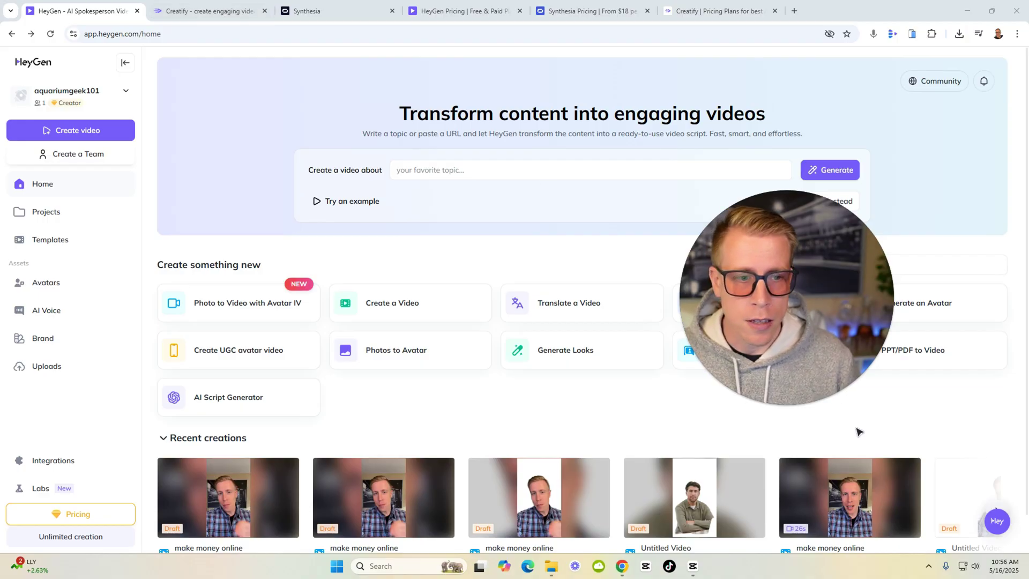
mouse_move(800, 413)
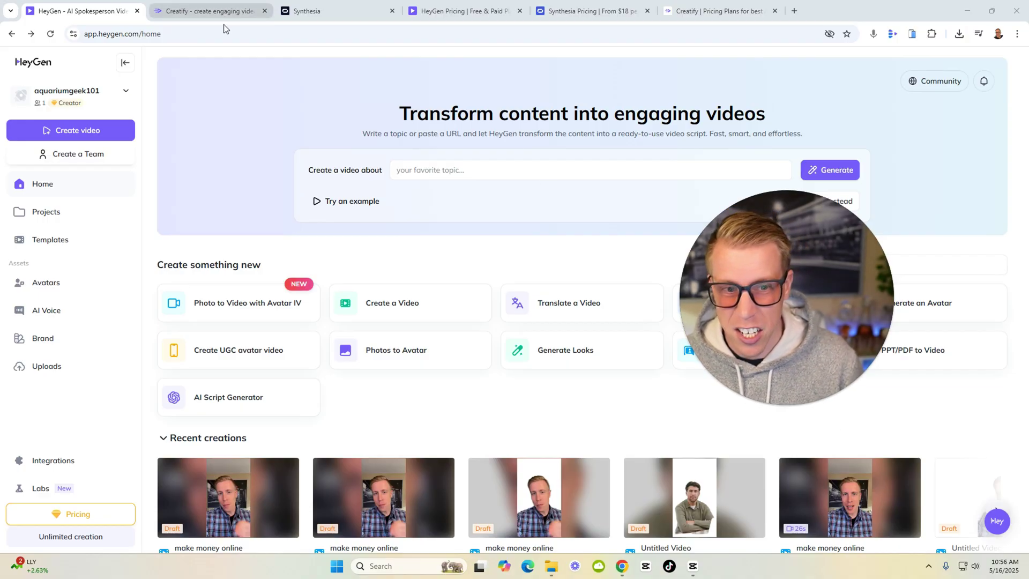
click(198, 12)
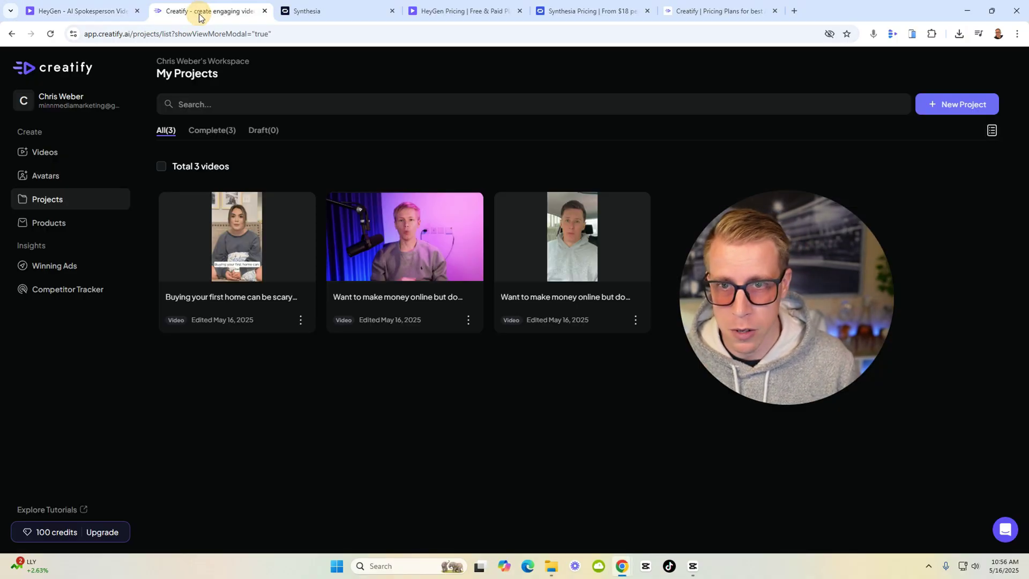
click(93, 12)
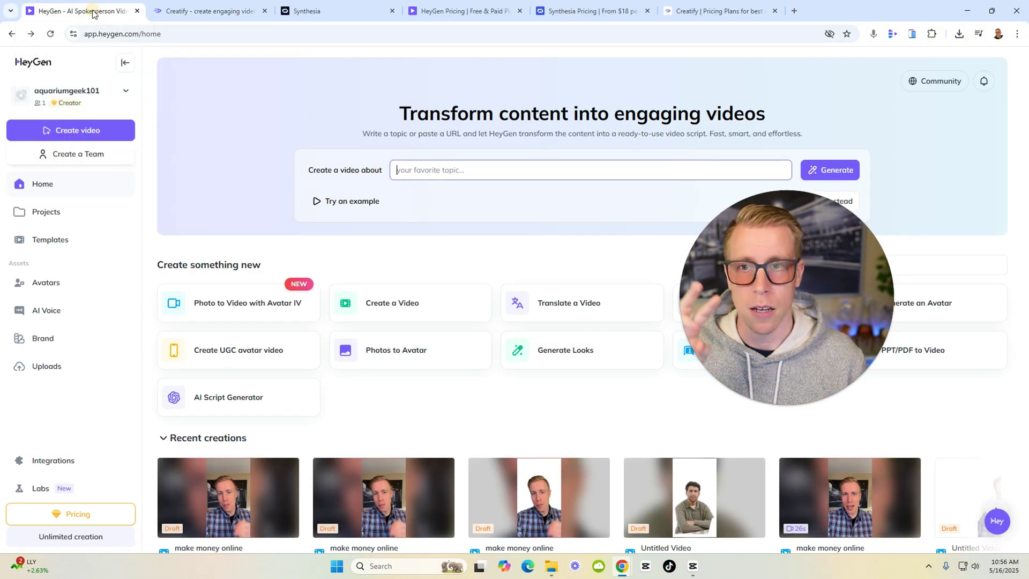
- Glance at Creatify's My Projects page, then switch to Synthesia's home page
click(224, 16)
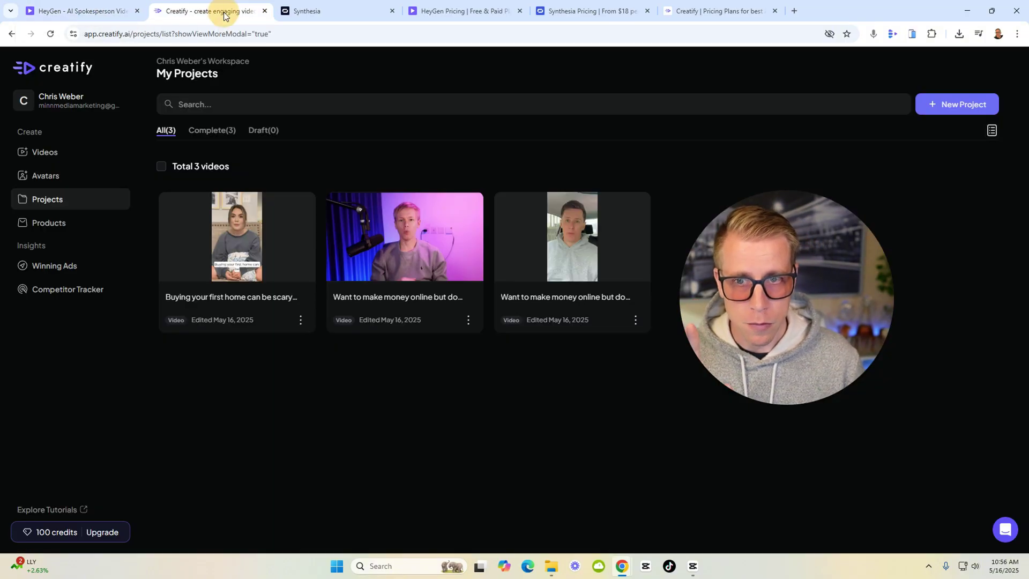
click(336, 13)
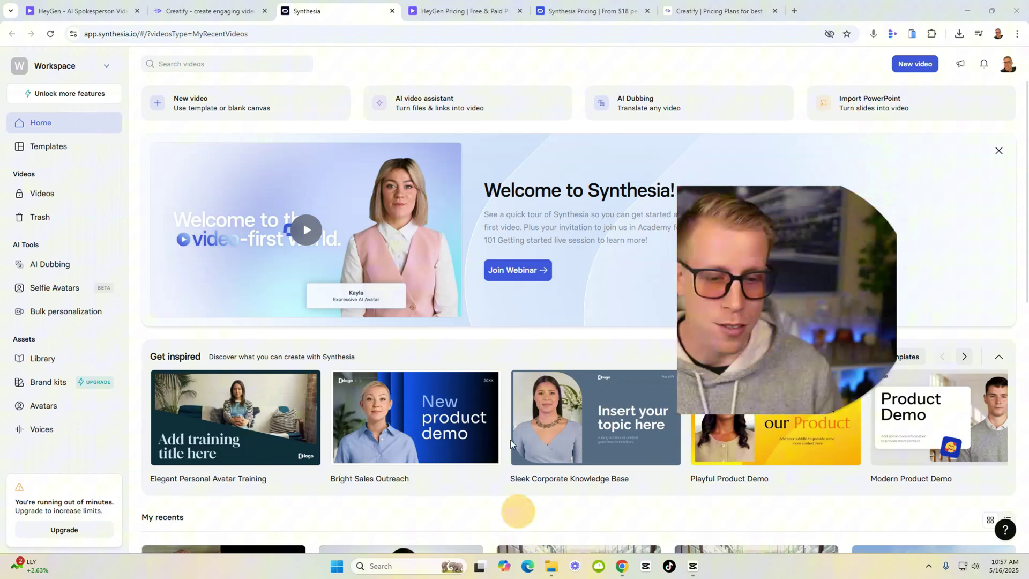
- Scroll through Synthesia's Free, Starter, Creator and Enterprise plans, then bring up HeyGen's pricing
click(579, 11)
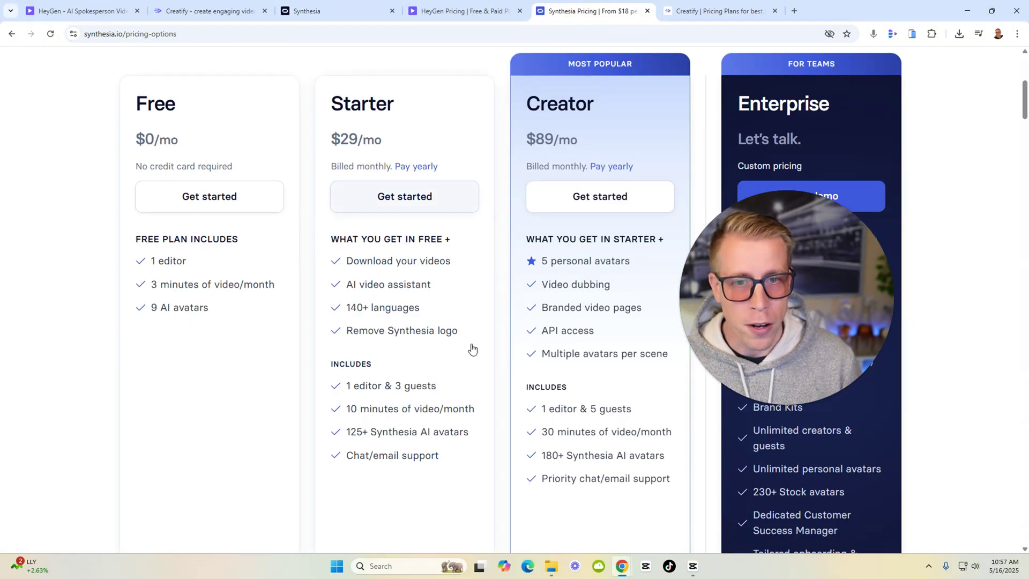
scroll(472, 350, up, 2)
scroll(677, 227, up, 2)
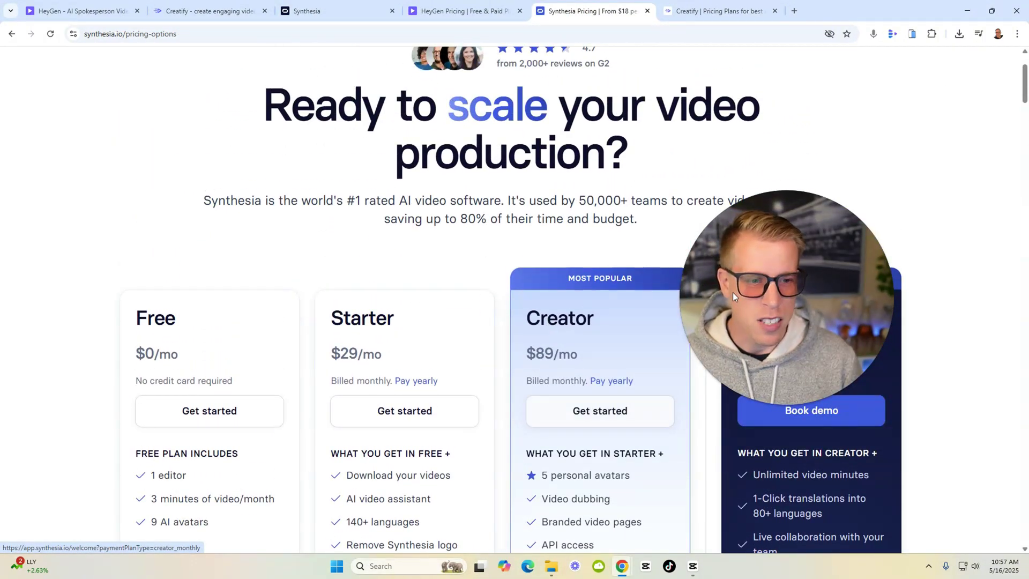
scroll(458, 369, down, 3)
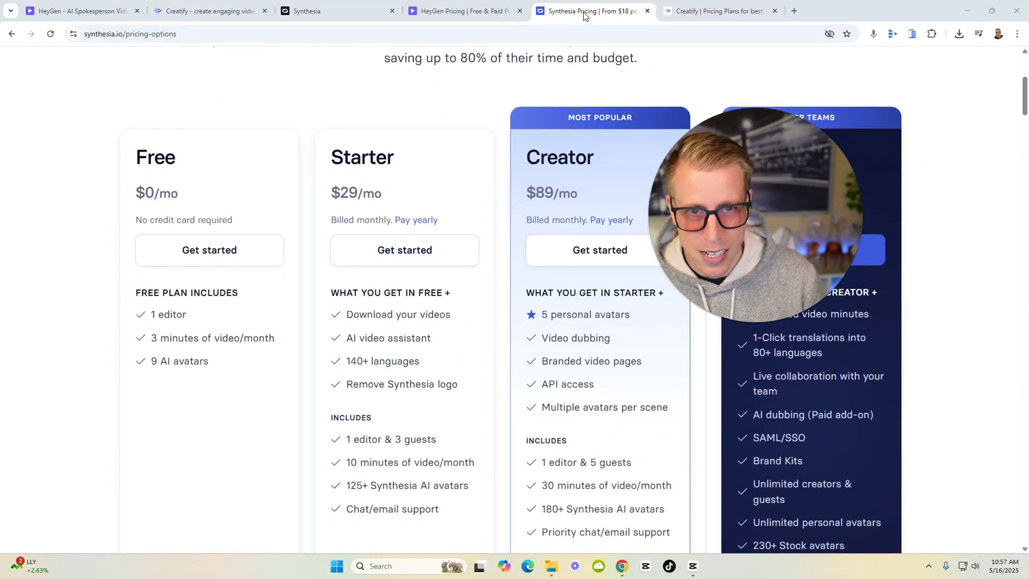
click(456, 15)
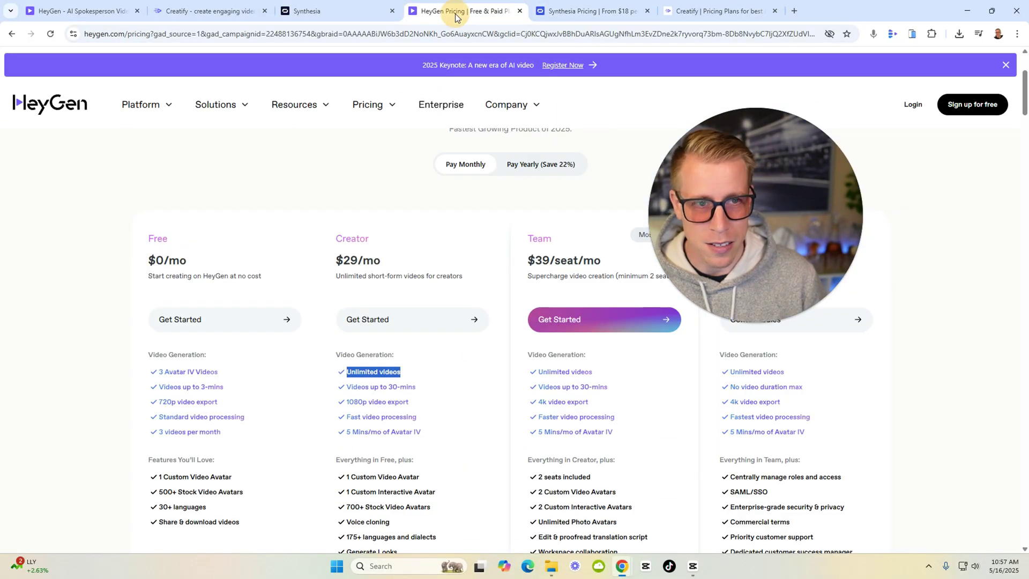
- Check Creatify's pricing, then return to Synthesia's Free $0, Starter $29 and Creator $89 plans
click(691, 12)
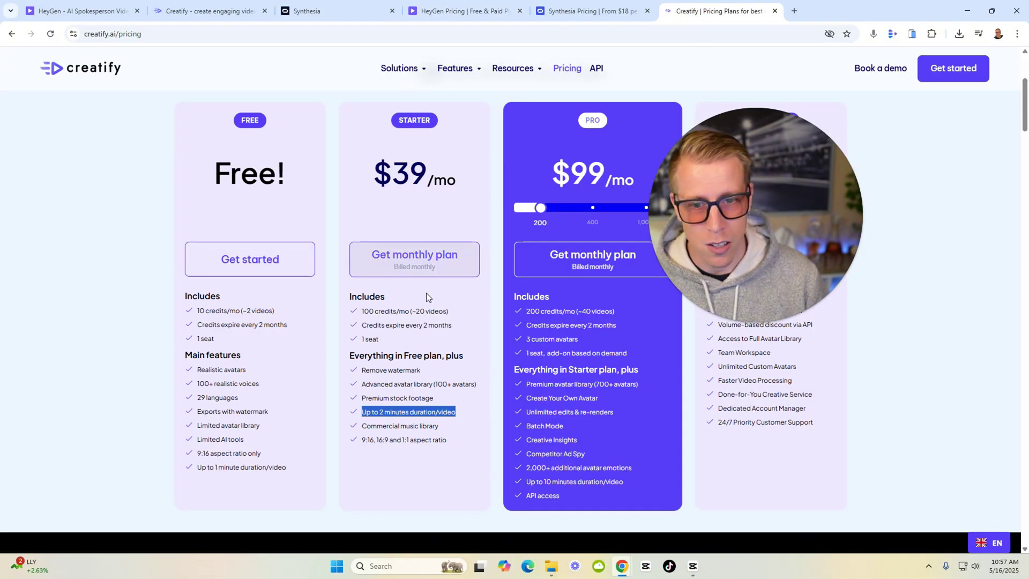
click(579, 11)
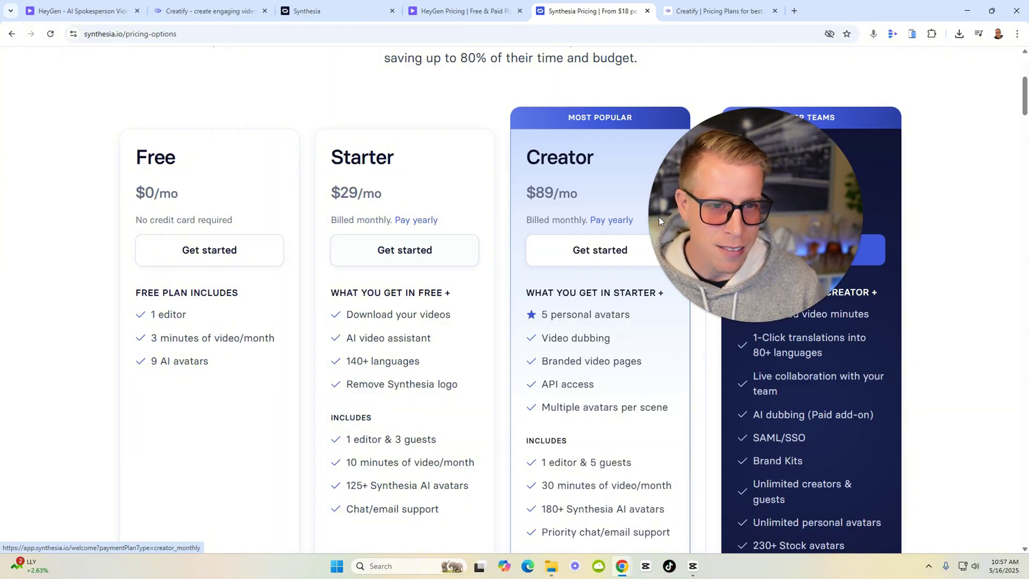
click(679, 189)
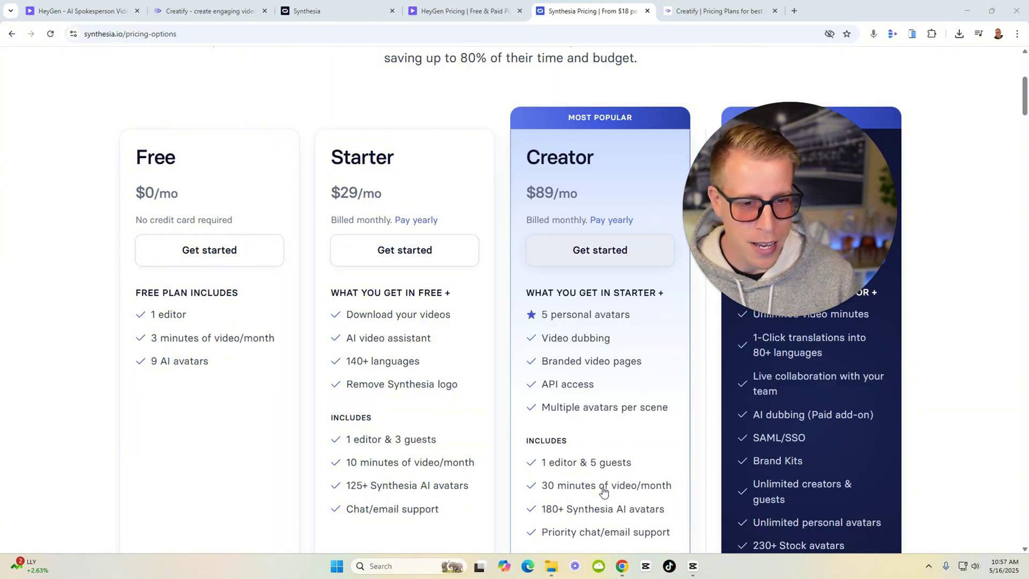
- Compare HeyGen's Free, $29/mo Creator and $39/seat Team plans against Creatify's pricing
click(478, 15)
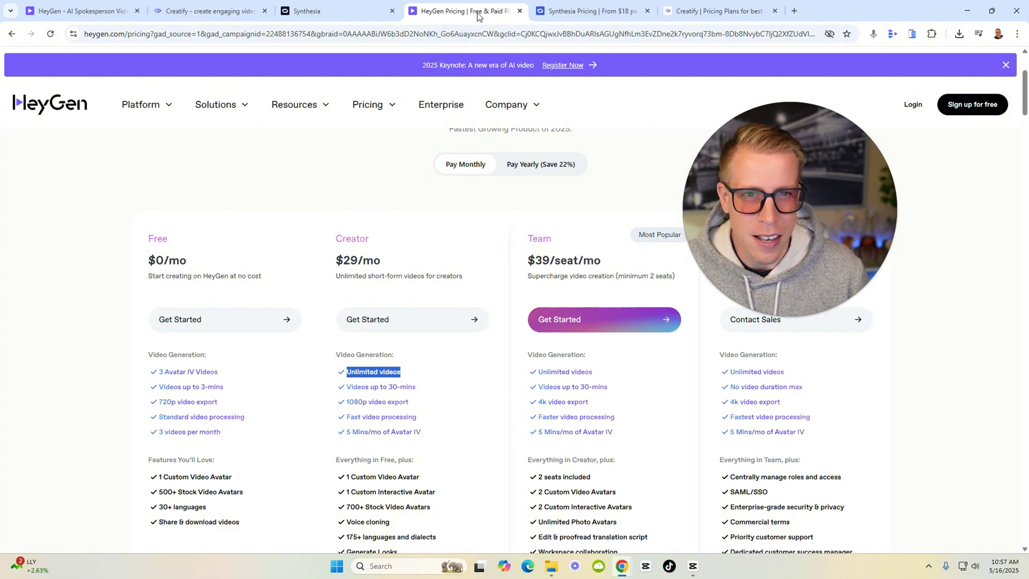
click(690, 10)
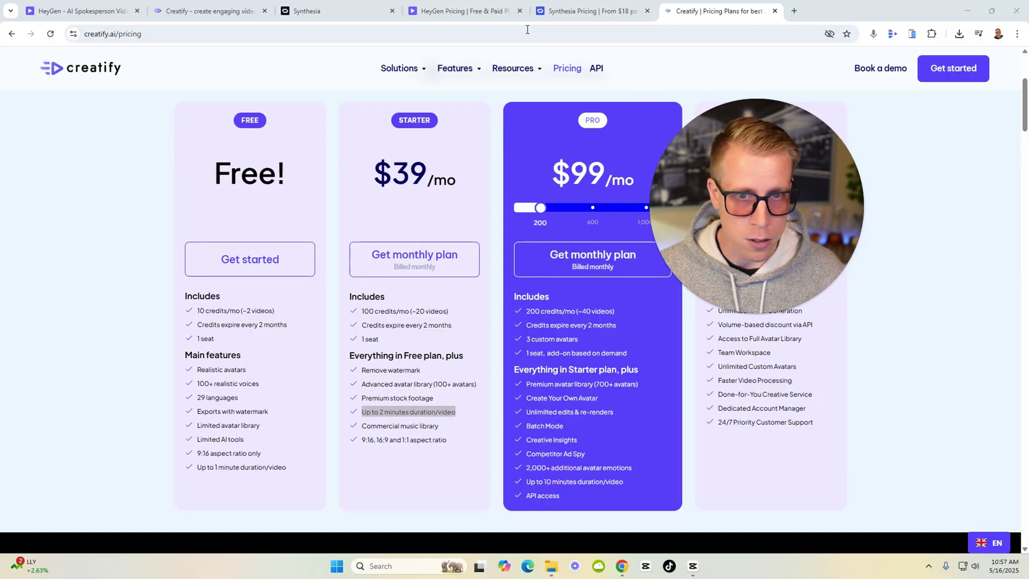
click(477, 11)
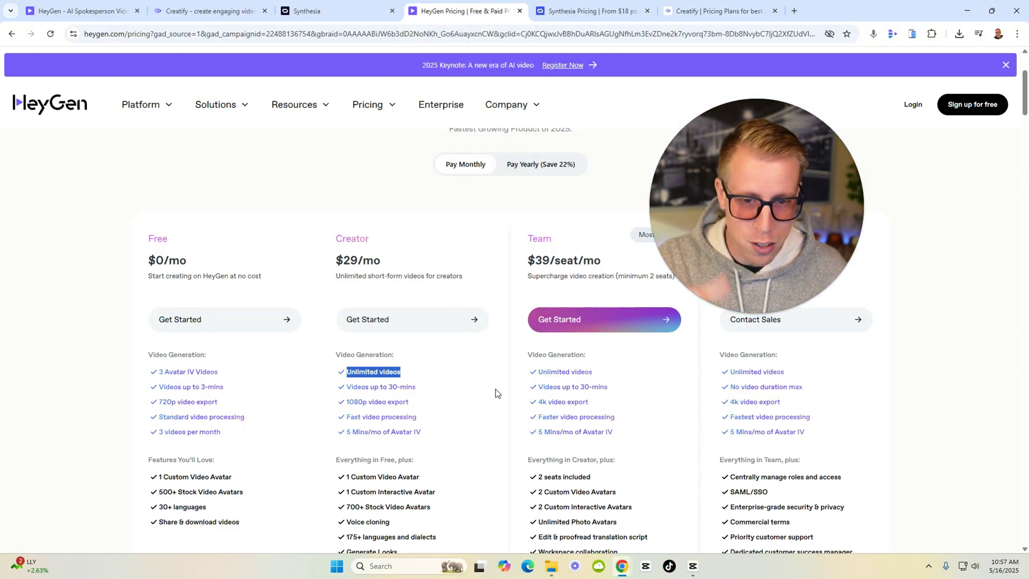
scroll(497, 393, down, 2)
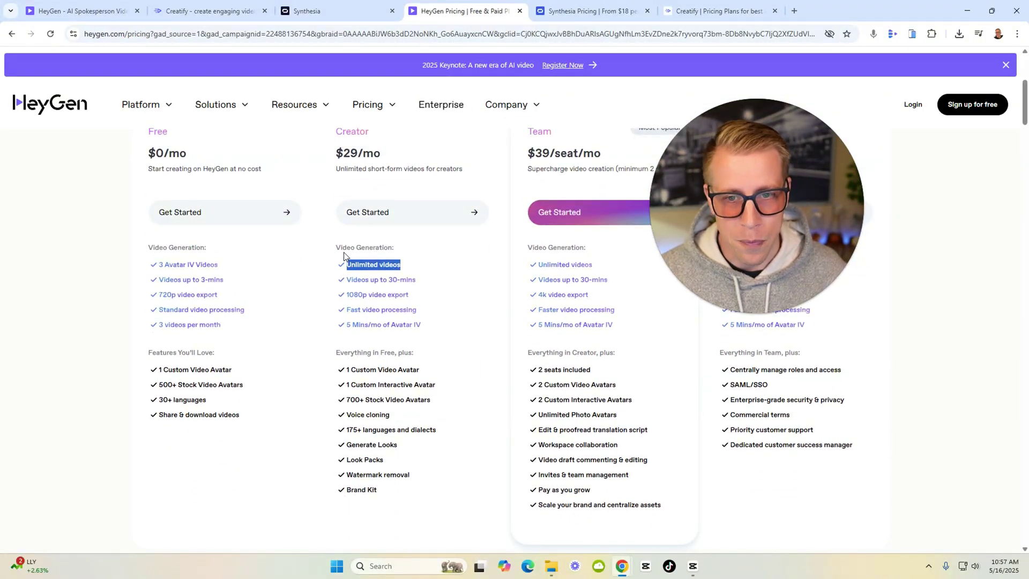
scroll(346, 303, up, 1)
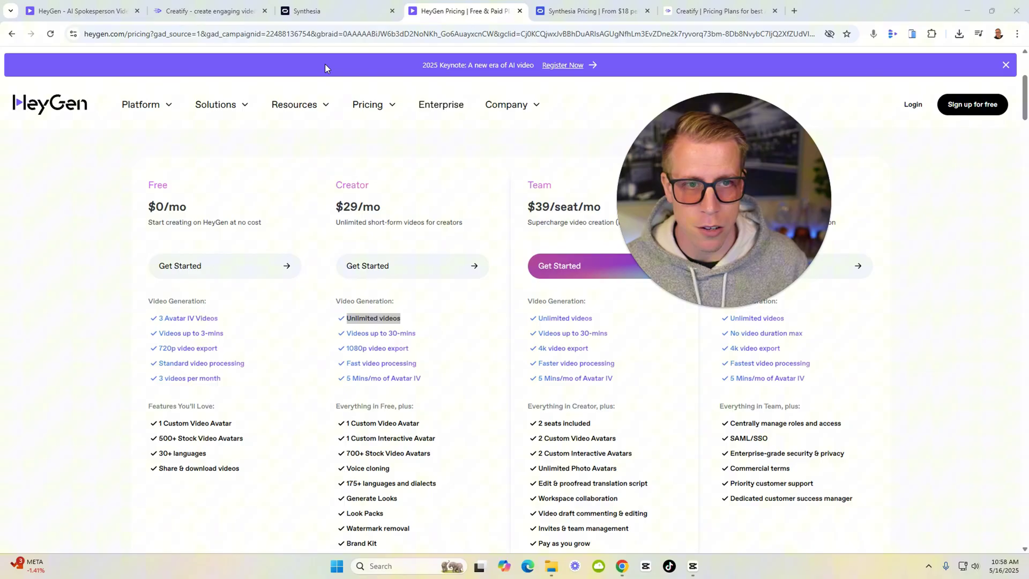
drag(730, 251, 664, 256)
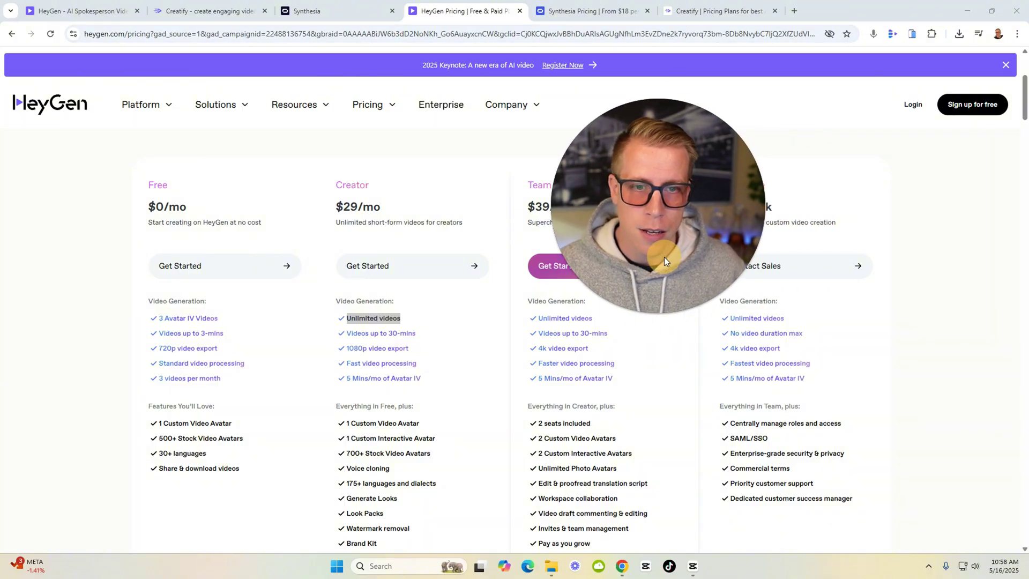
- Return to the HeyGen dashboard and open the make money online draft
click(89, 11)
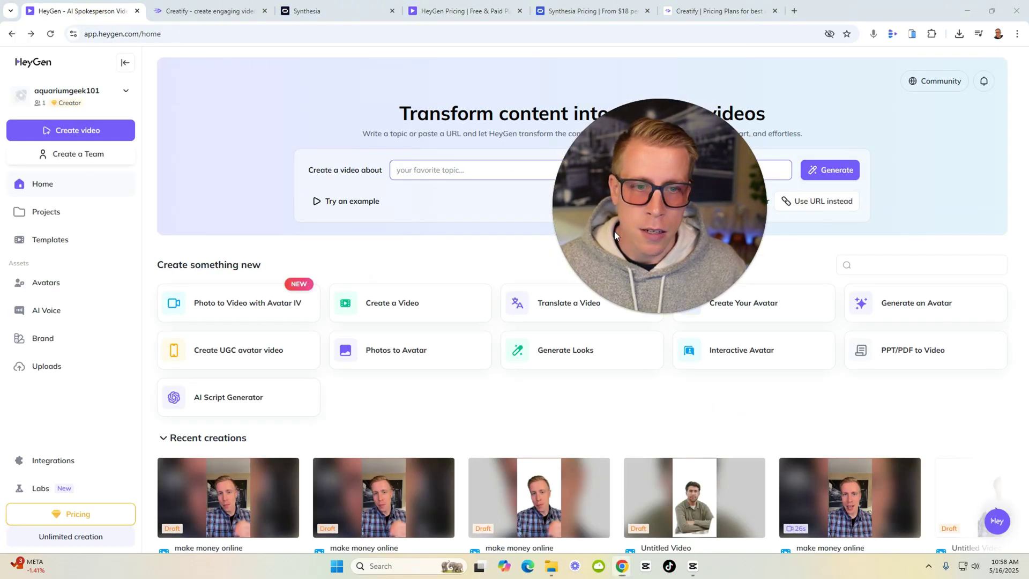
drag(614, 231, 893, 159)
scroll(504, 310, down, 1)
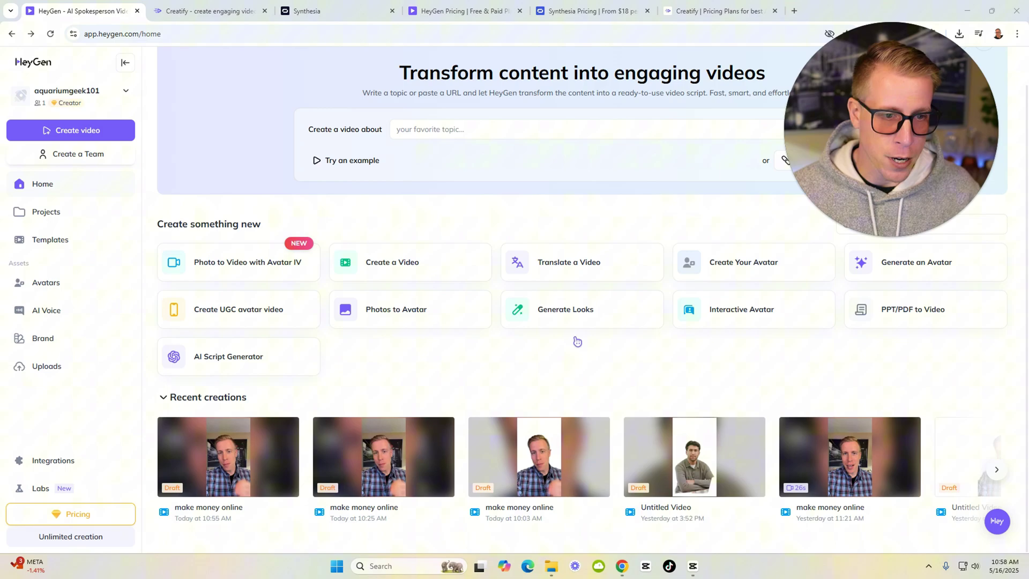
mouse_move(561, 477)
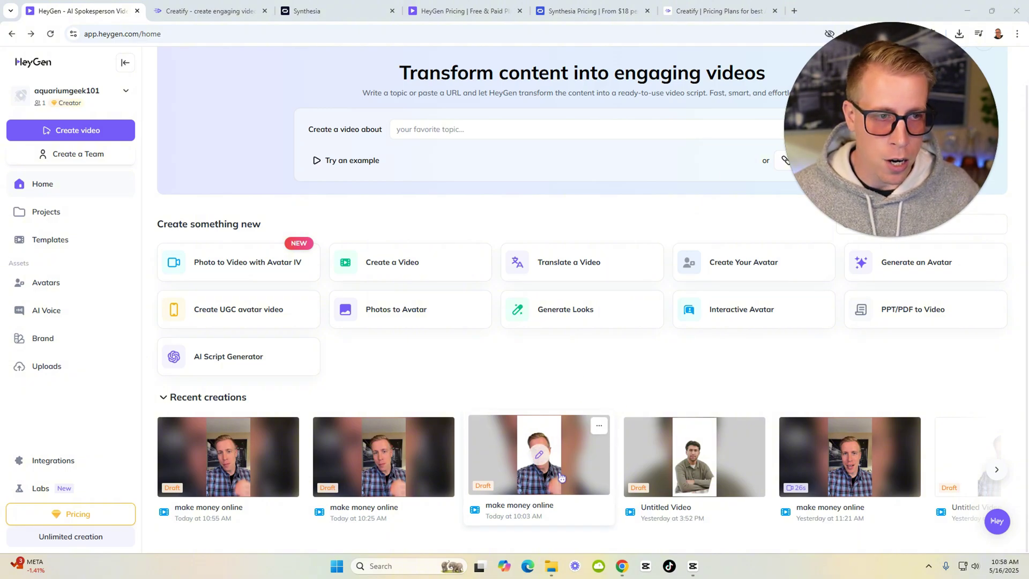
click(561, 477)
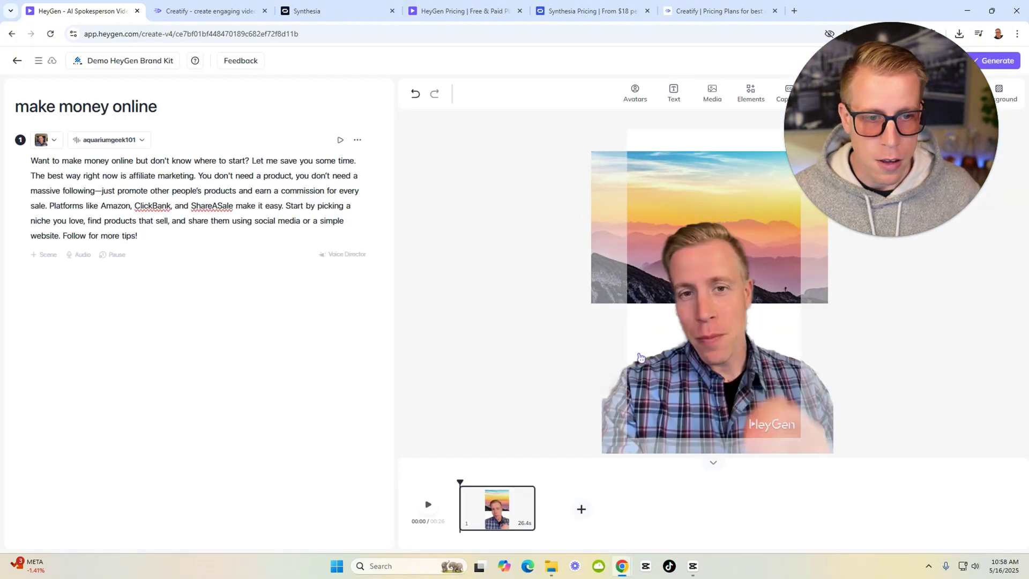
- Move and enlarge the avatar in the make money online scene
drag(876, 163, 874, 195)
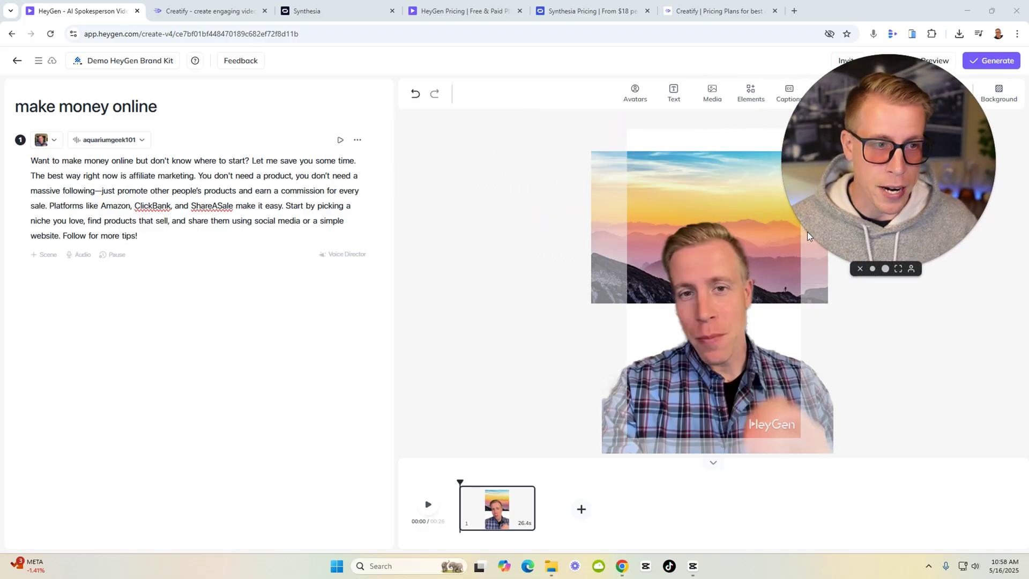
drag(809, 236, 855, 229)
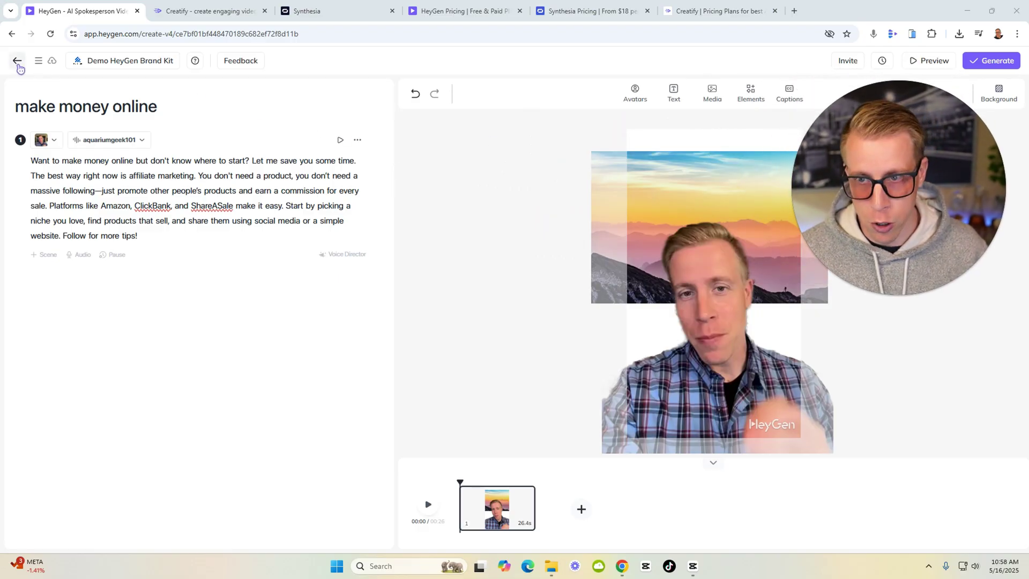
click(736, 365)
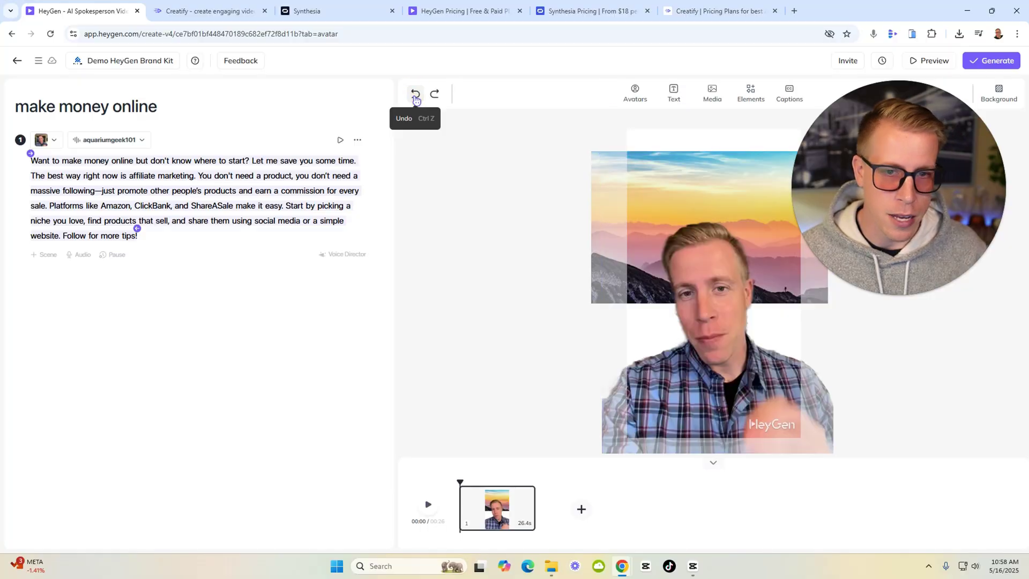
click(9, 64)
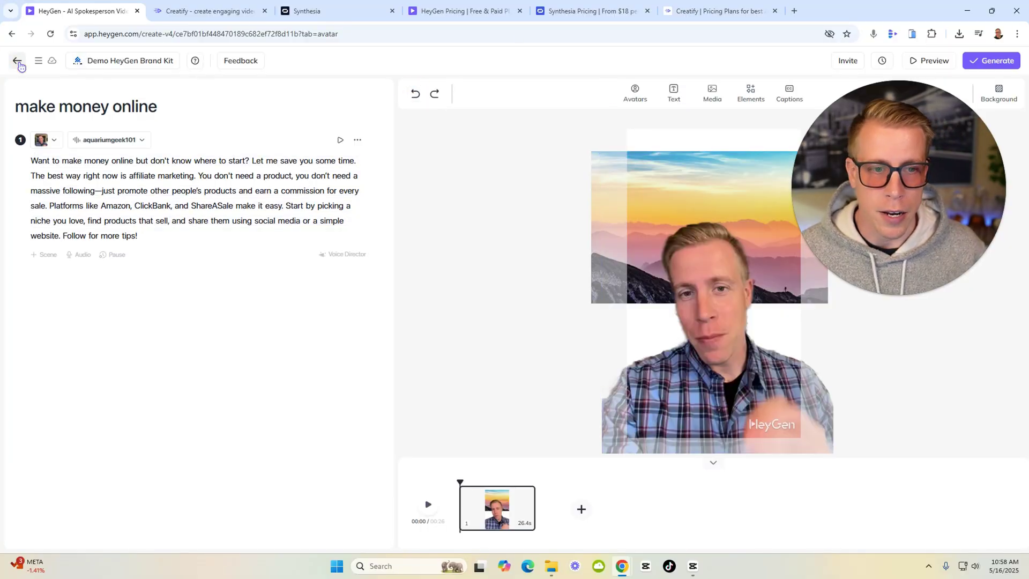
click(561, 263)
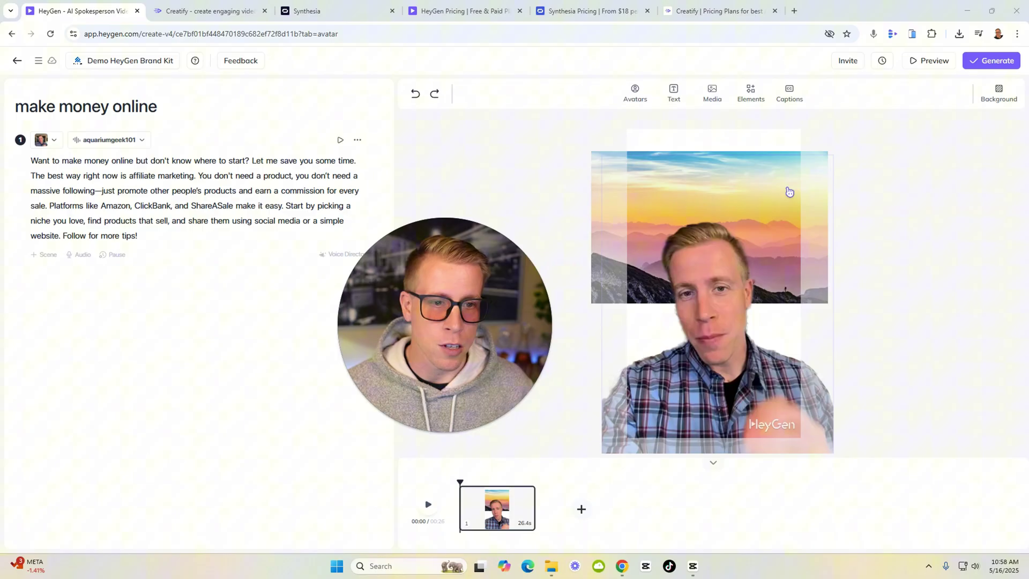
- Nudge the sunset background image slightly higher, then go back to the dashboard
click(750, 169)
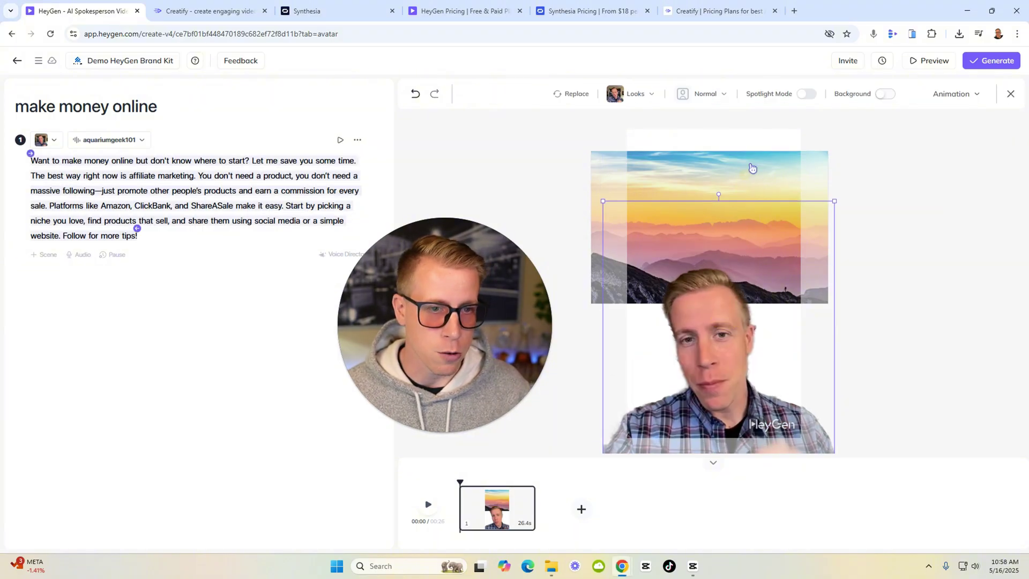
drag(747, 172, 744, 150)
click(710, 325)
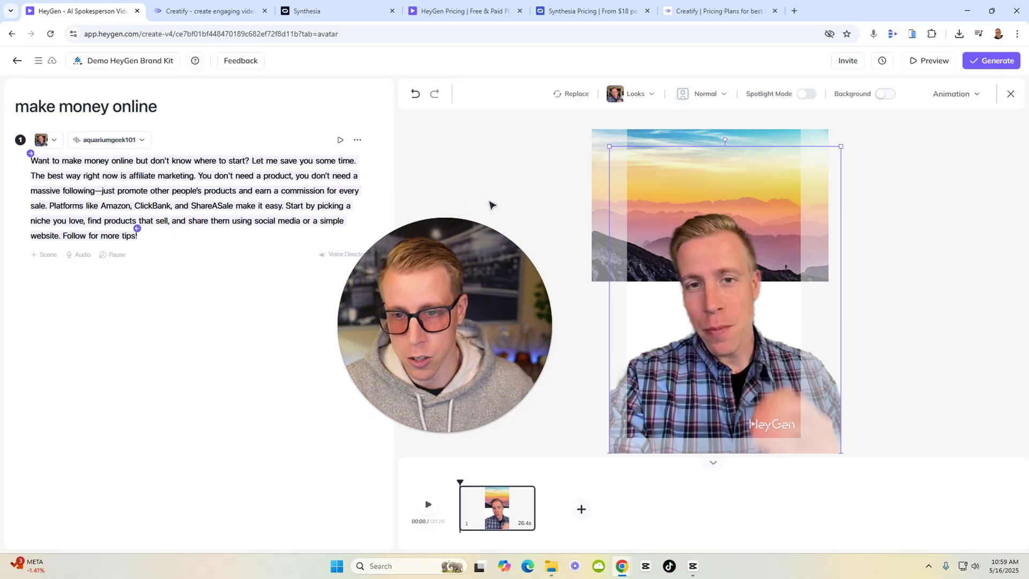
click(472, 173)
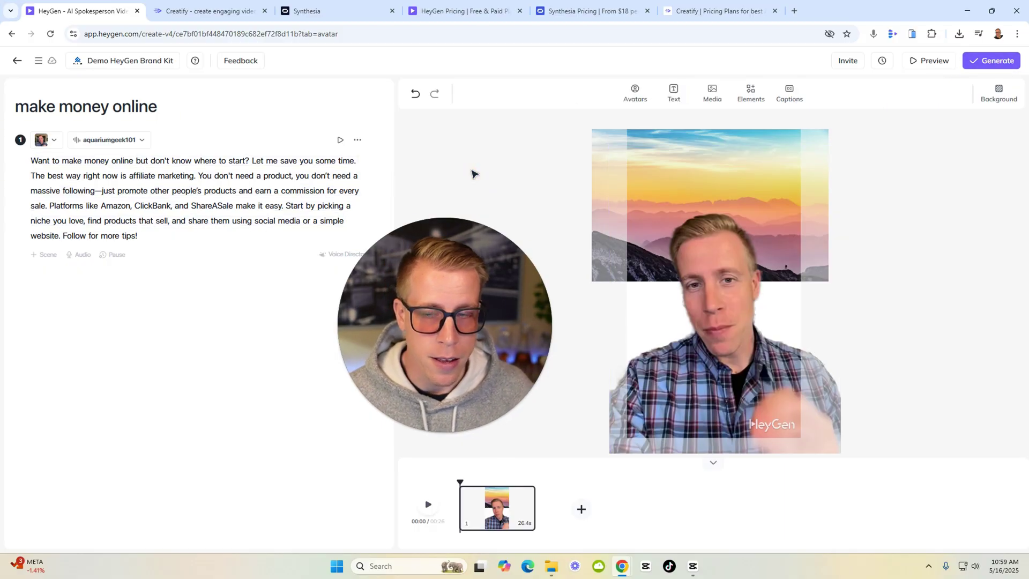
click(15, 61)
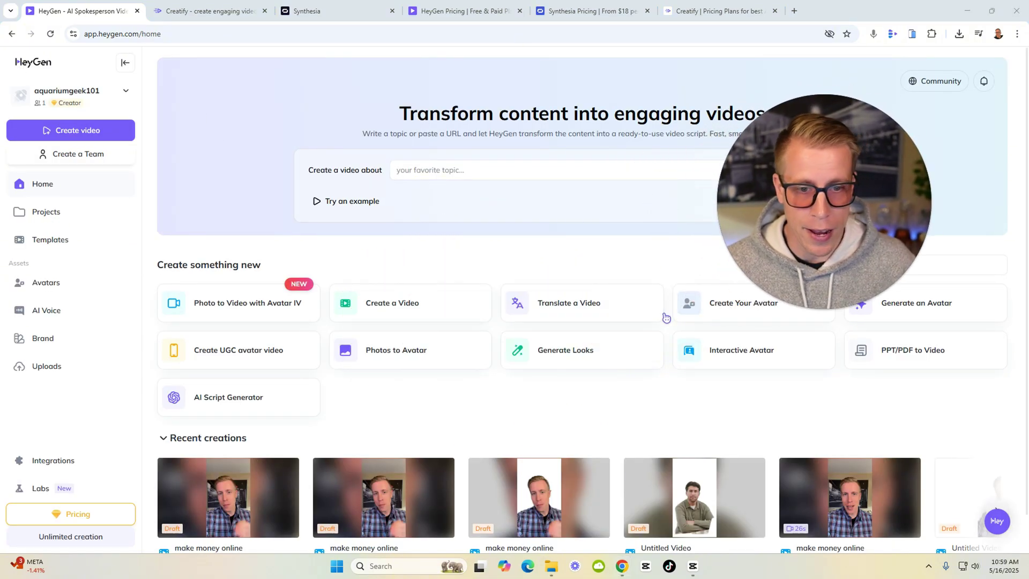
- Page through Recent creations and open the 'Is Policygenius Worth It?' video
scroll(587, 363, down, 1)
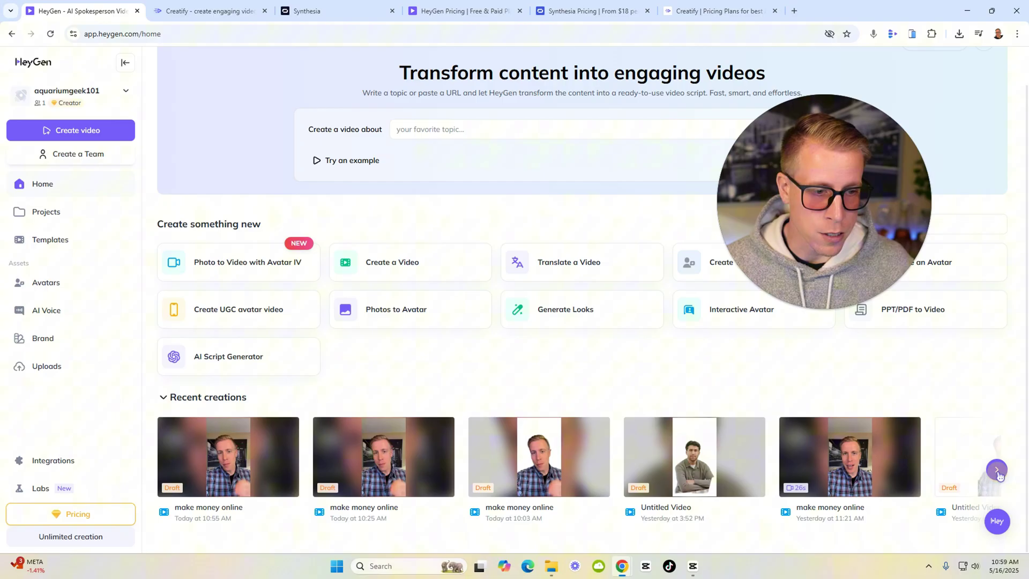
click(997, 470)
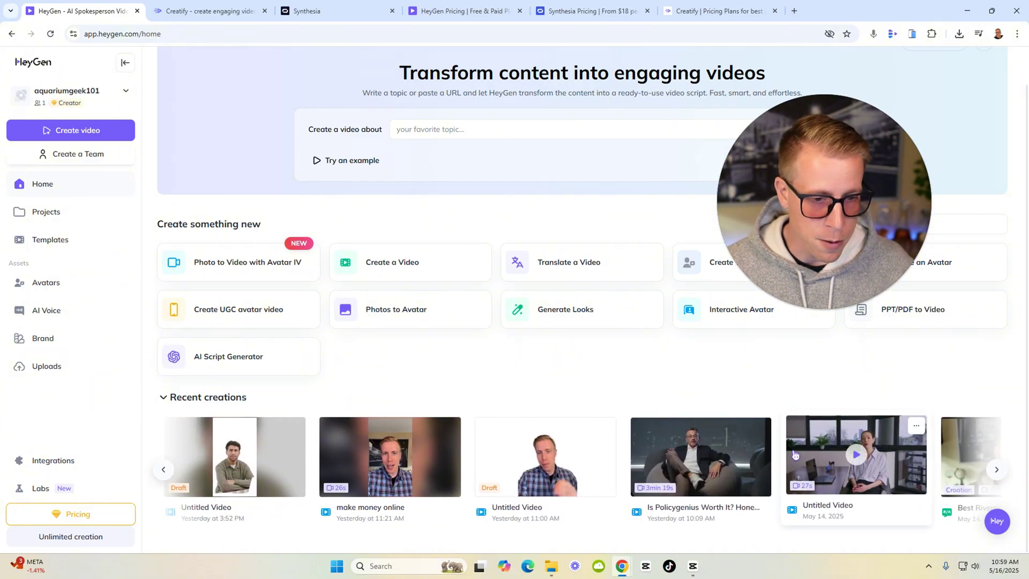
click(729, 490)
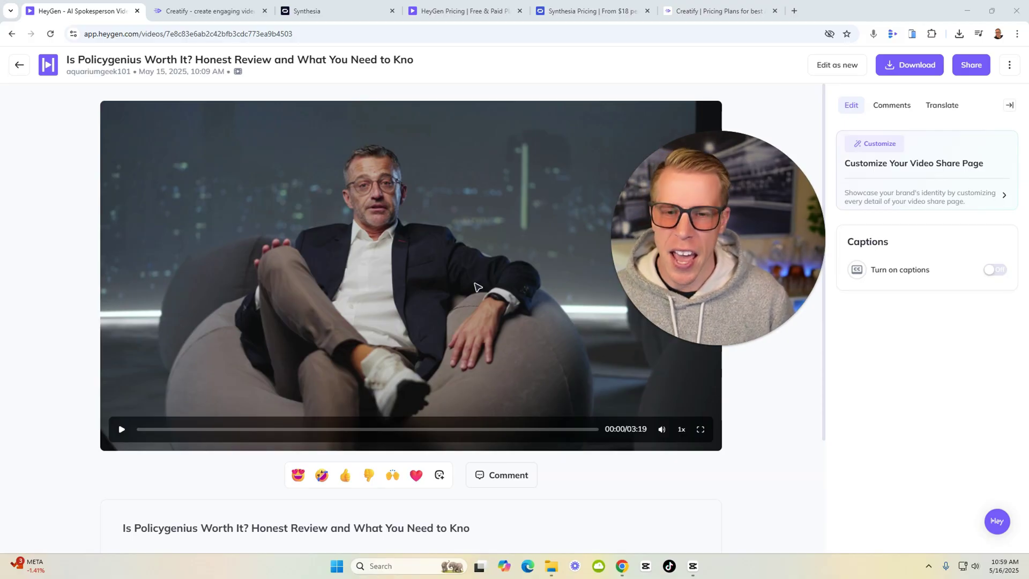
- Bring up HeyGen's Pricing tab showing the Free, Creator and $39/seat/mo Team plans
mouse_move(691, 572)
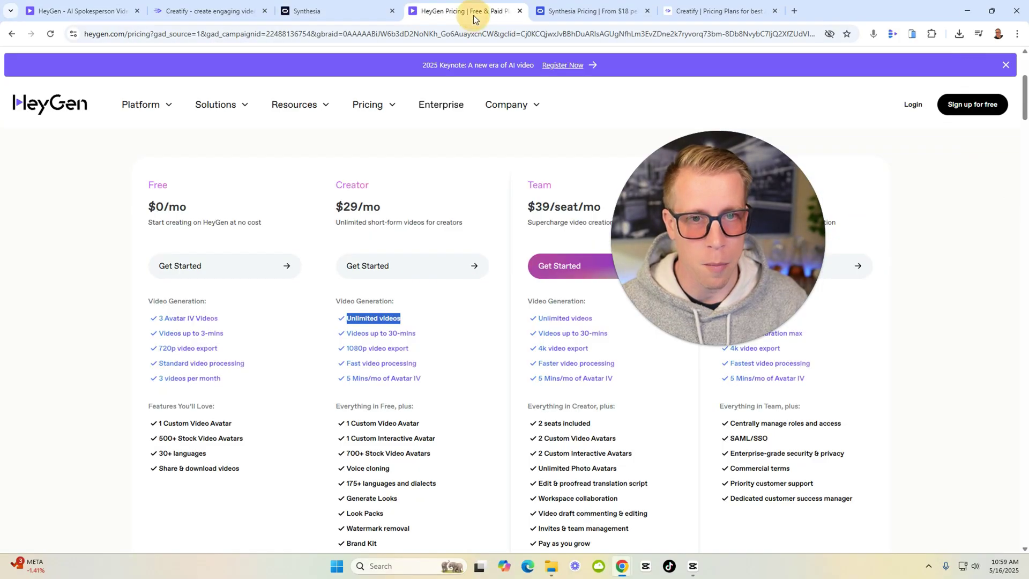
- View Synthesia's pricing, then Creatify's Free, $39/mo Starter, Pro and Enterprise plans
drag(644, 245, 568, 231)
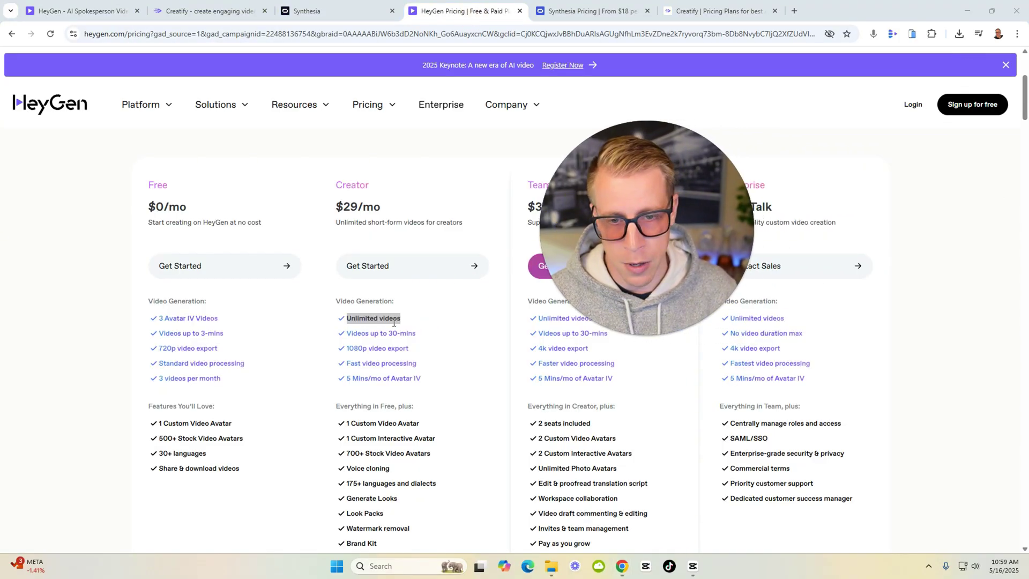
click(575, 11)
drag(652, 232, 625, 273)
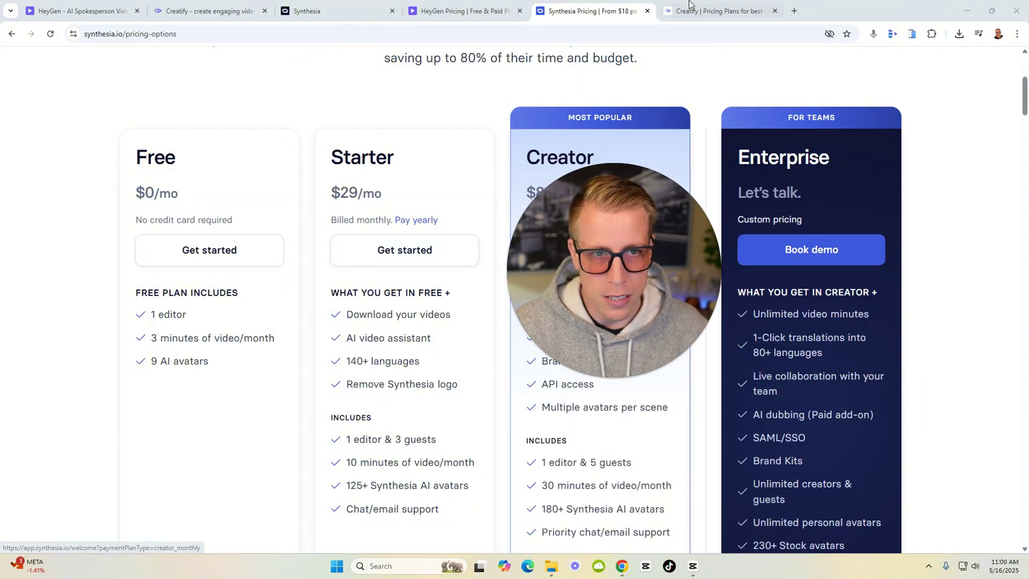
click(710, 12)
drag(618, 261, 648, 211)
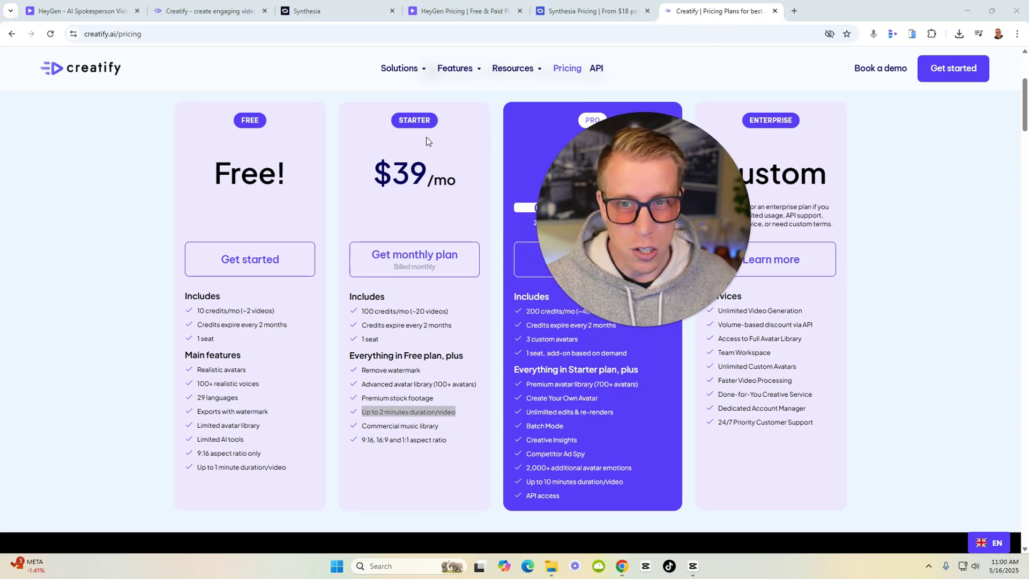
- Open the 'Want to make money online' project from the Creatify projects list
click(238, 12)
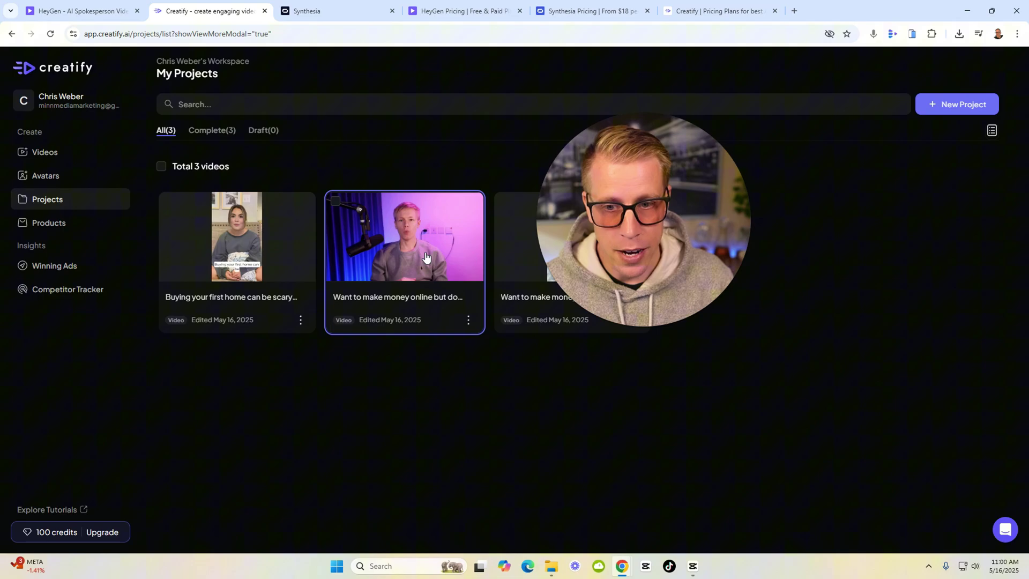
click(459, 246)
drag(543, 226, 822, 215)
- Play the 28-second sample video briefly, pause it and rewind to 0:00
click(321, 491)
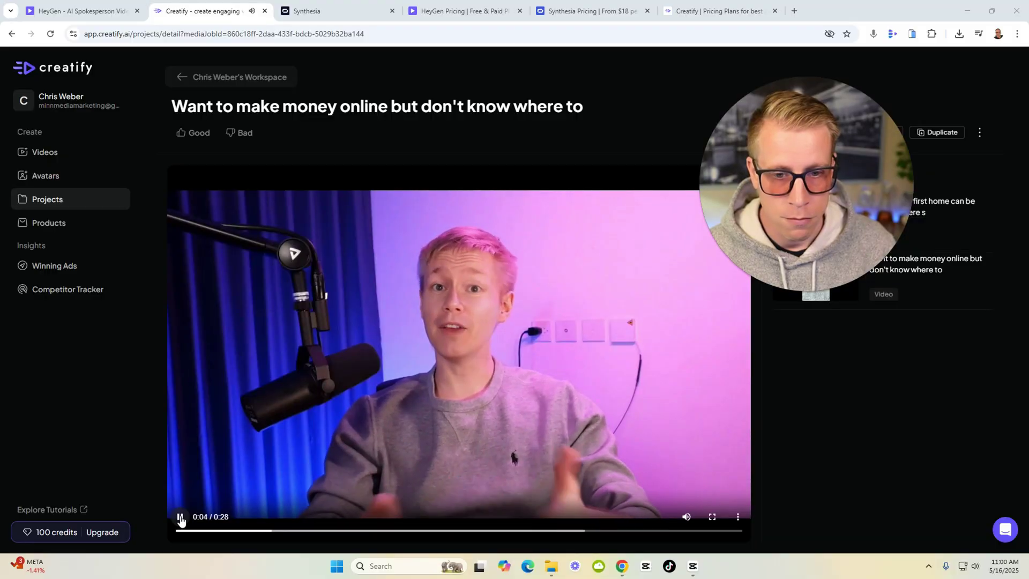
click(180, 517)
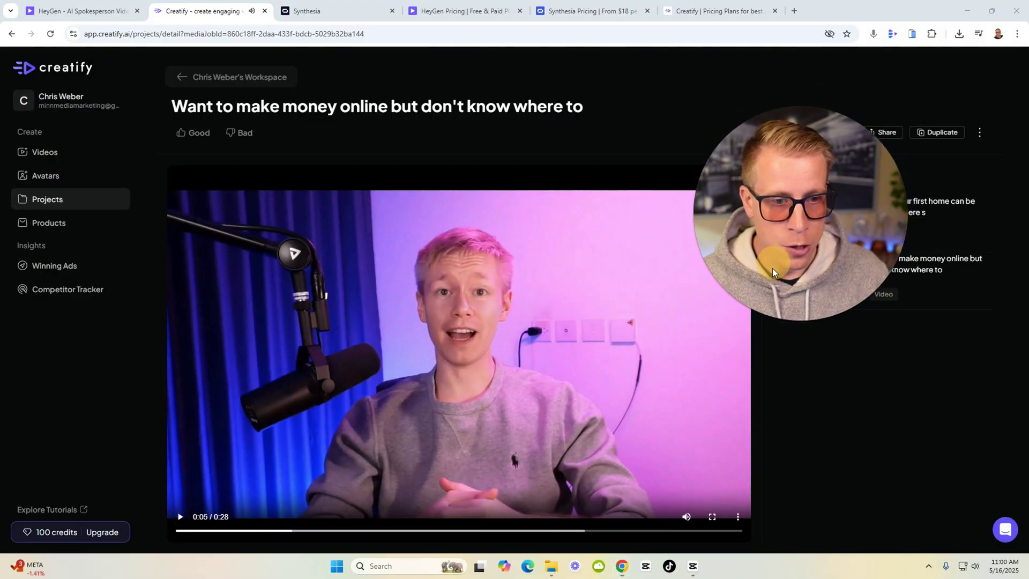
click(799, 426)
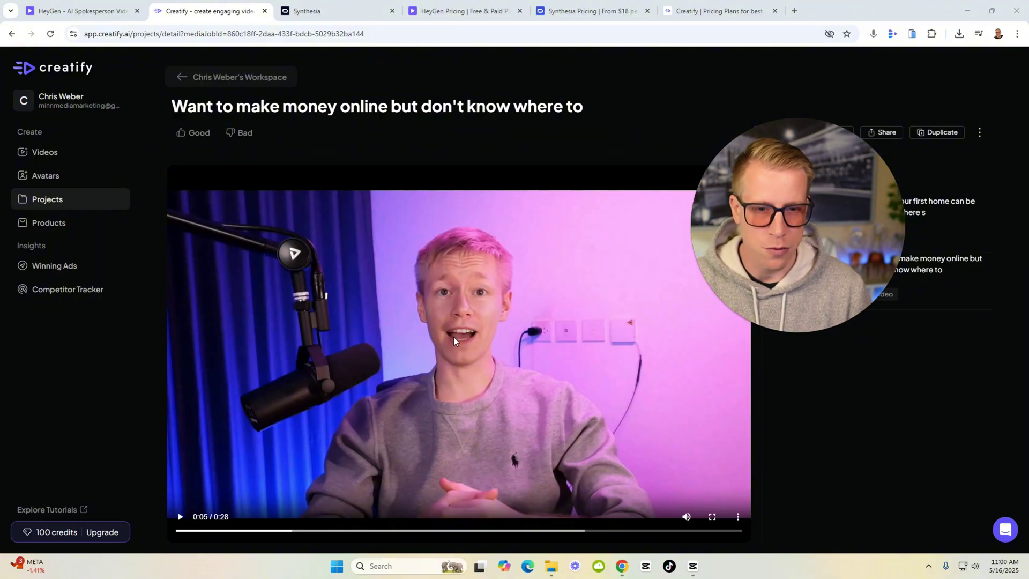
drag(288, 537, 160, 536)
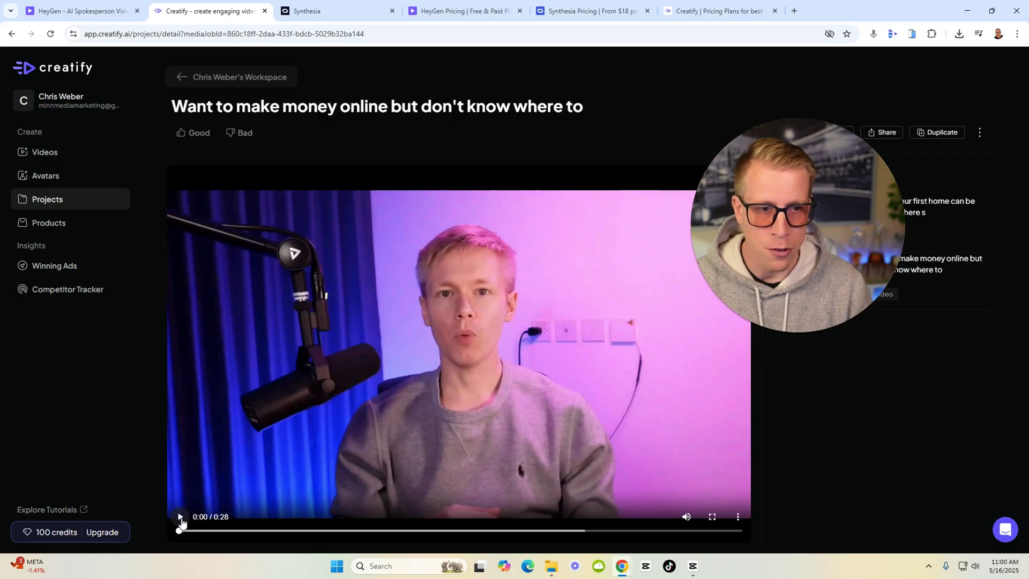